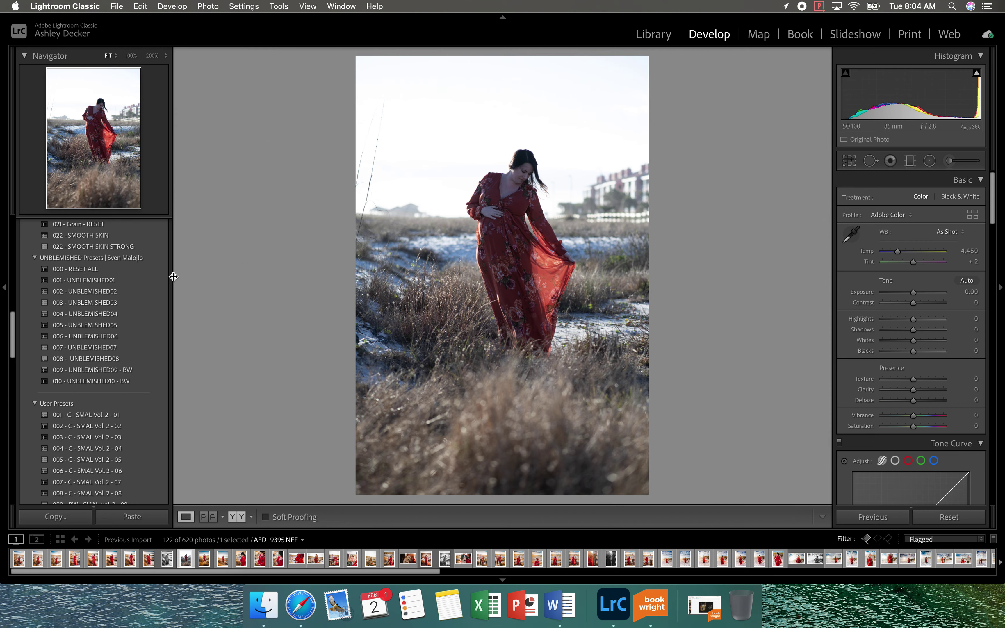
# Apply the 001 - UNBLEMISHED01 preset, set Temp 7,096 and Tint +6, and show Before/After
pyautogui.click(100, 281)
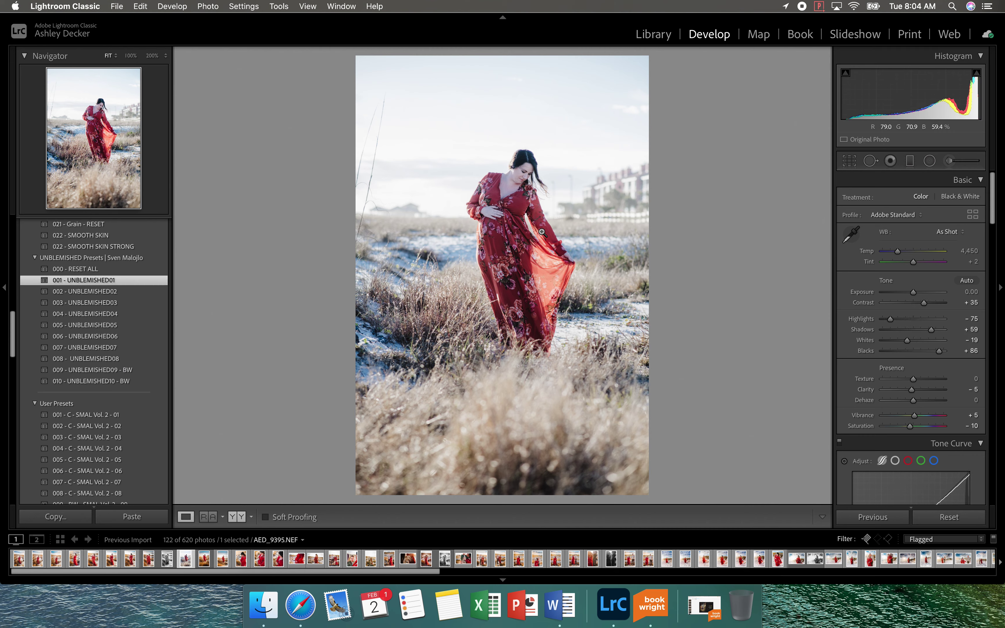
pyautogui.scroll(-2, 922, 253)
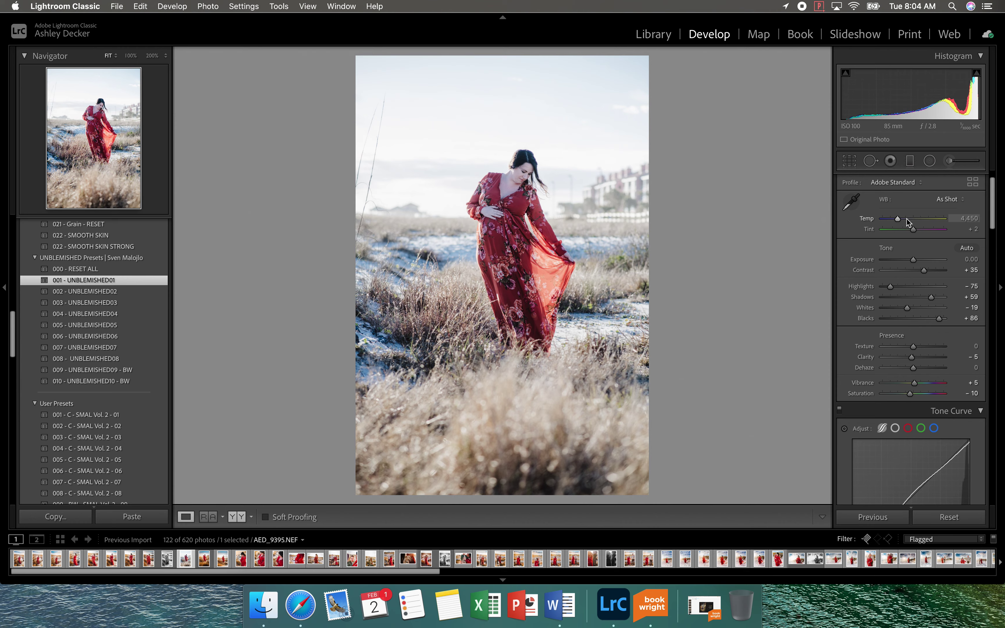
pyautogui.moveTo(907, 219); pyautogui.dragTo(914, 220)
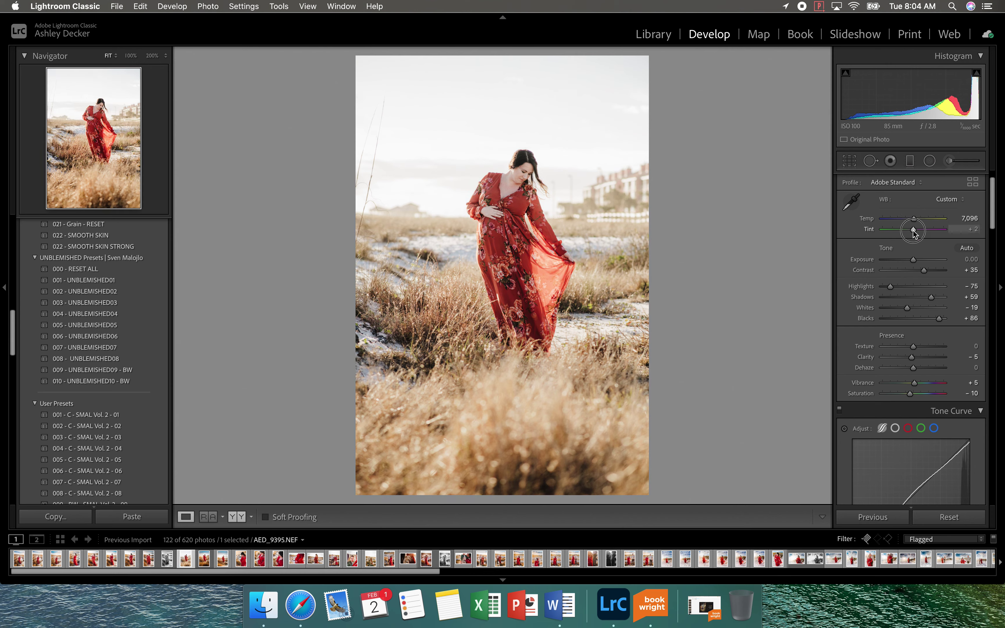
pyautogui.moveTo(914, 231); pyautogui.dragTo(915, 232)
pyautogui.moveTo(915, 234); pyautogui.dragTo(915, 233)
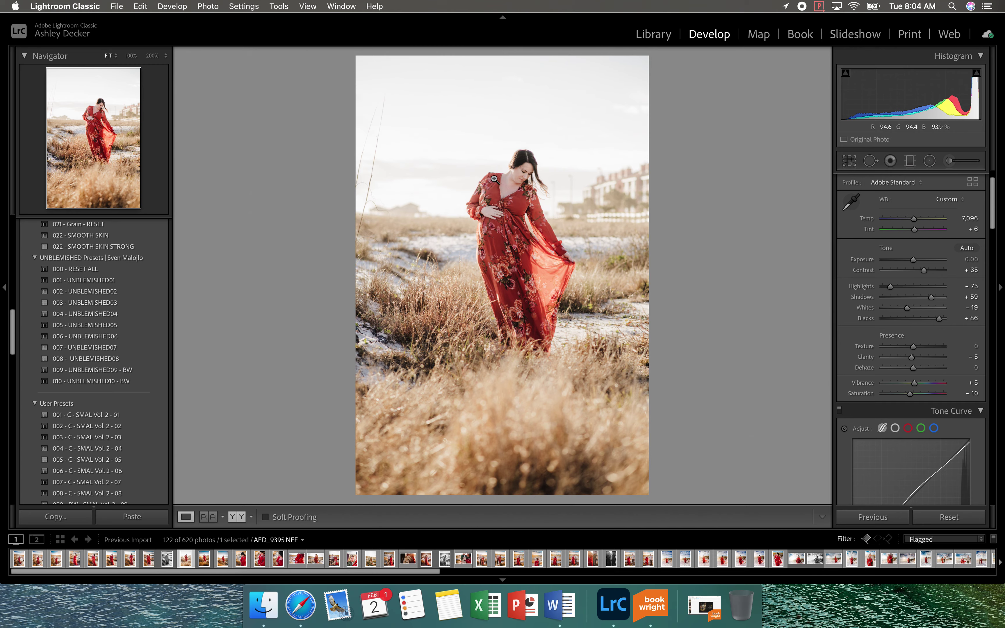
pyautogui.click(240, 517)
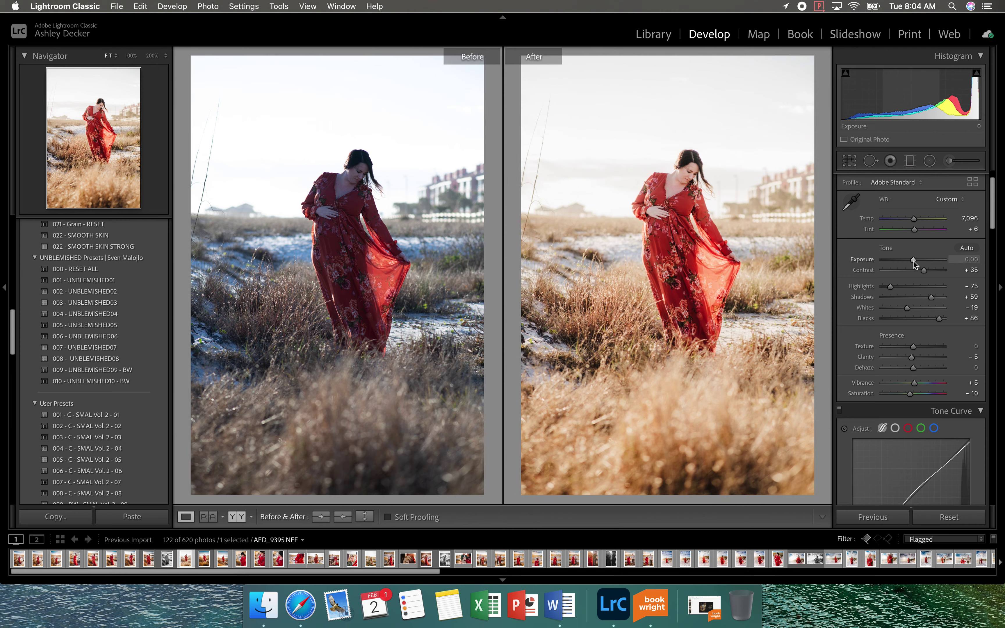
# Set exposure -0.80, pull whites to -47, lift shadows to +84, and raise texture to +20
pyautogui.moveTo(913, 262)
pyautogui.mouseDown()
pyautogui.moveTo(893, 265)
pyautogui.moveTo(908, 262)
pyautogui.mouseUp()
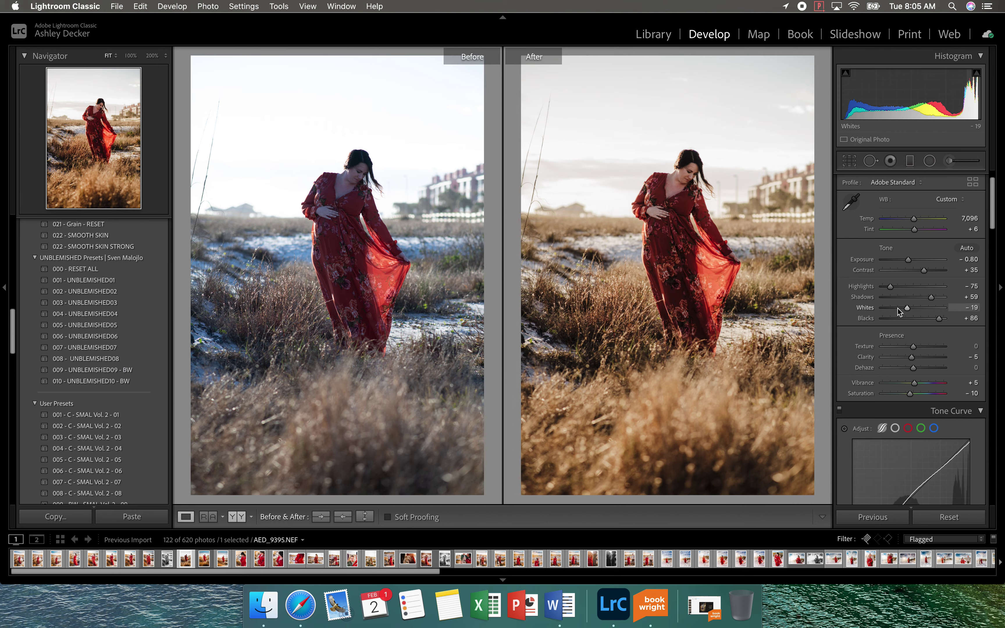
pyautogui.moveTo(898, 311); pyautogui.dragTo(888, 288)
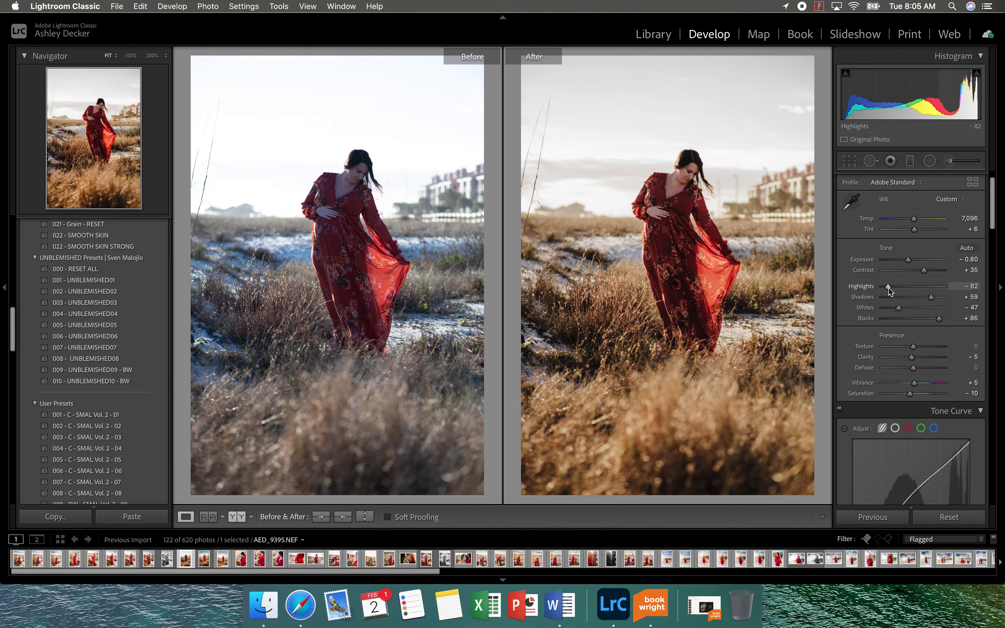
pyautogui.click(939, 297)
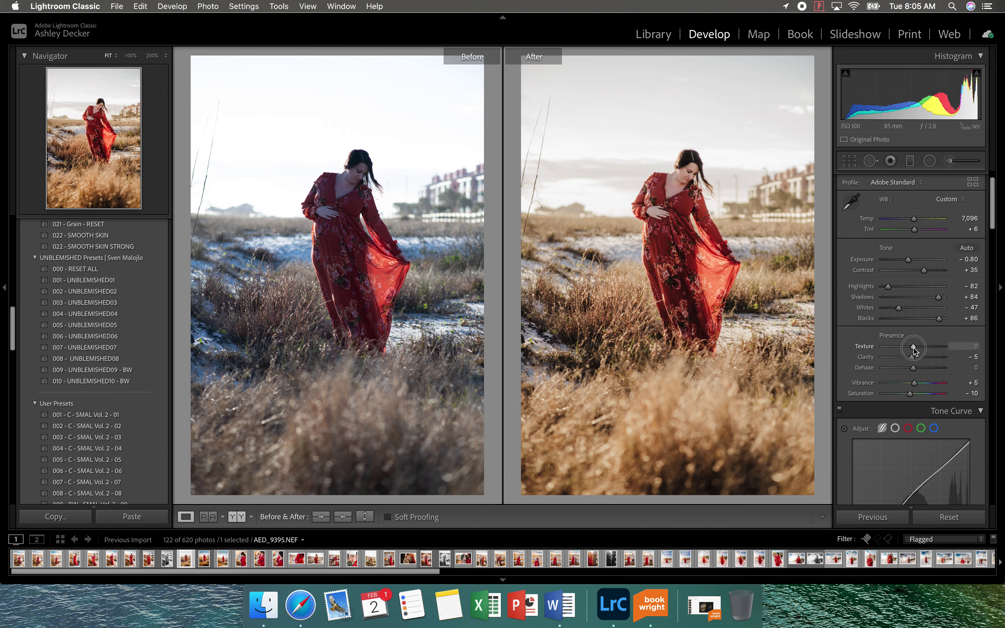
pyautogui.moveTo(914, 348); pyautogui.dragTo(916, 358)
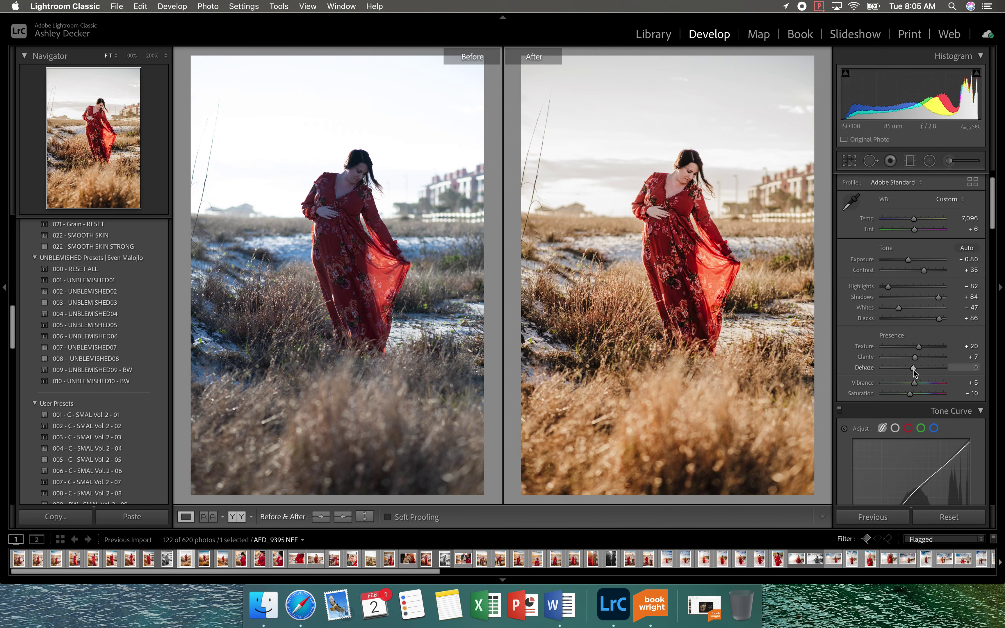
# Increase dehaze to +18 and set vibrance +40 with saturation -3
pyautogui.moveTo(916, 369); pyautogui.dragTo(919, 374)
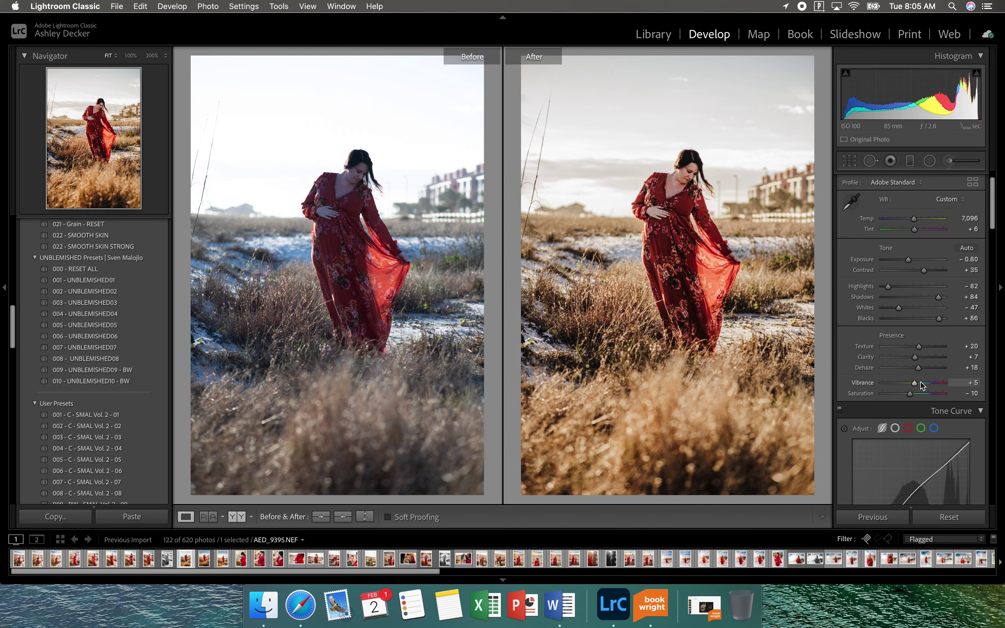
pyautogui.moveTo(921, 383); pyautogui.dragTo(913, 395)
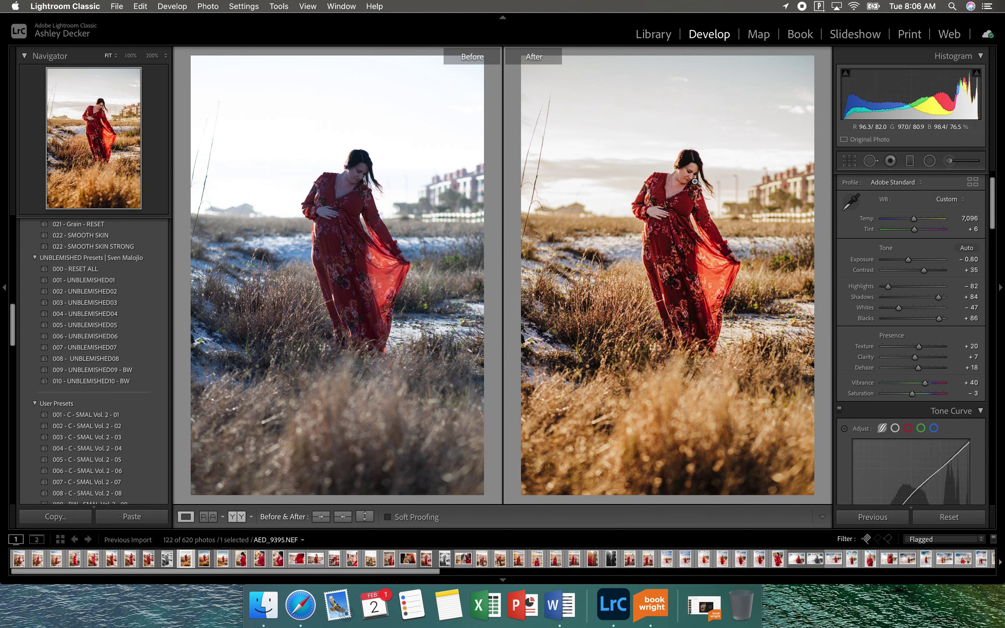
pyautogui.scroll(-15, 950, 337)
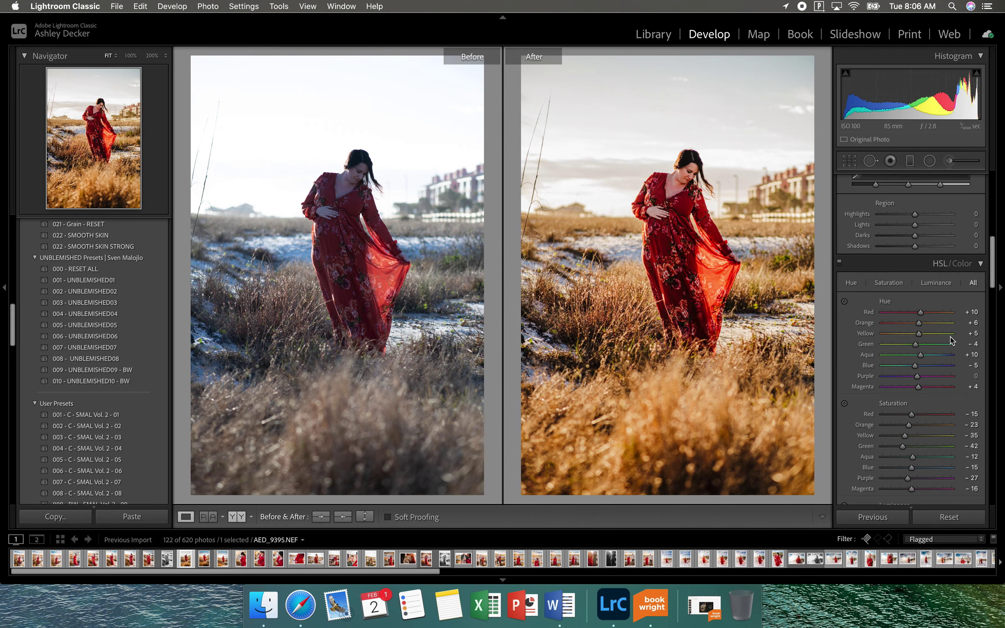
# Raise Detail luminance noise reduction to 51
pyautogui.scroll(-12, 951, 339)
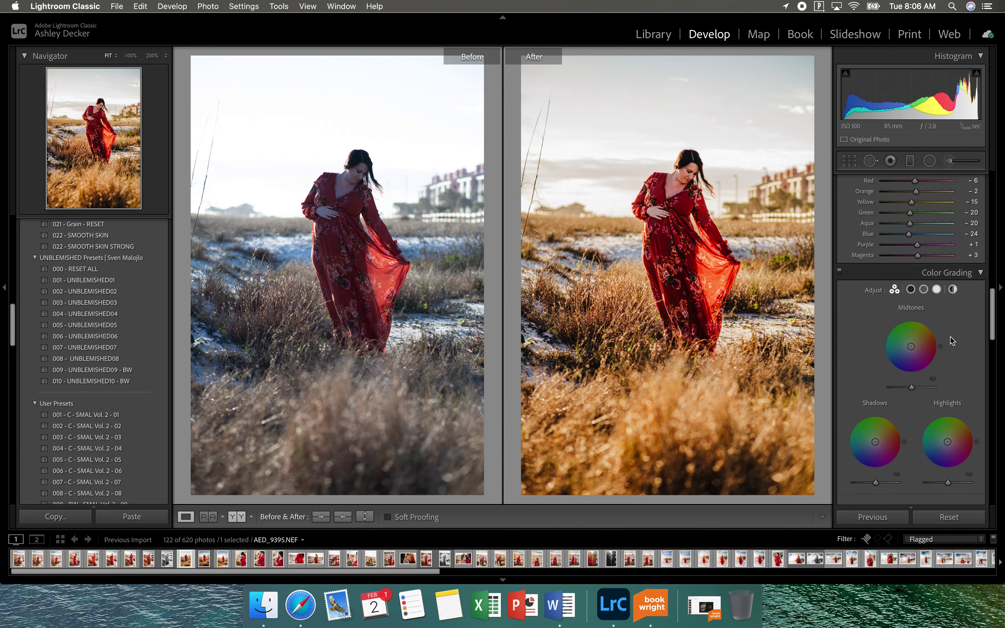
pyautogui.scroll(-4, 950, 337)
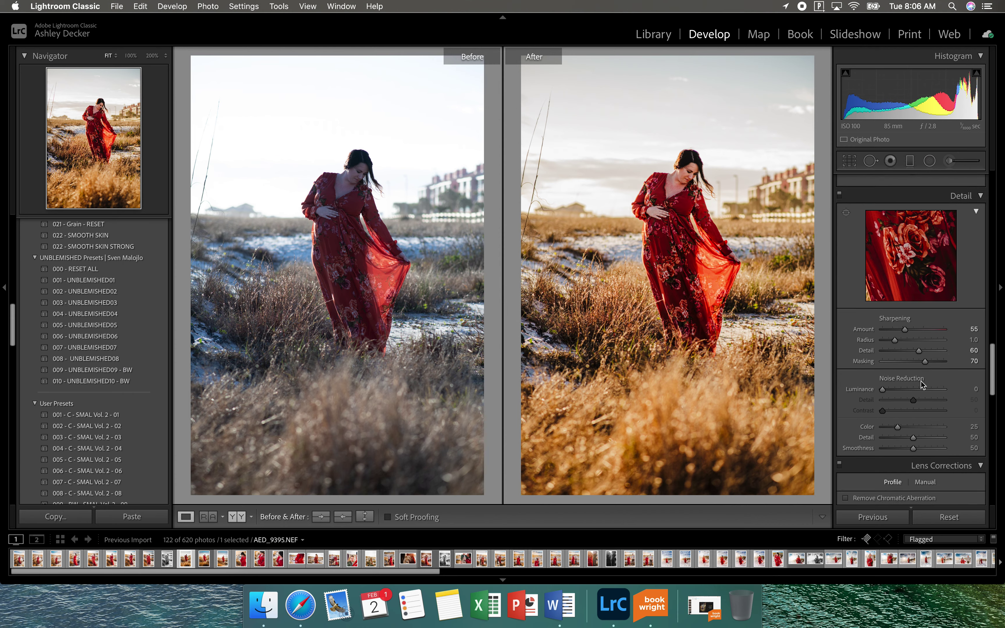
pyautogui.click(914, 389)
# Turn on Remove Chromatic Aberration and Enable Profile Corrections in Lens Corrections
pyautogui.scroll(-6, 915, 391)
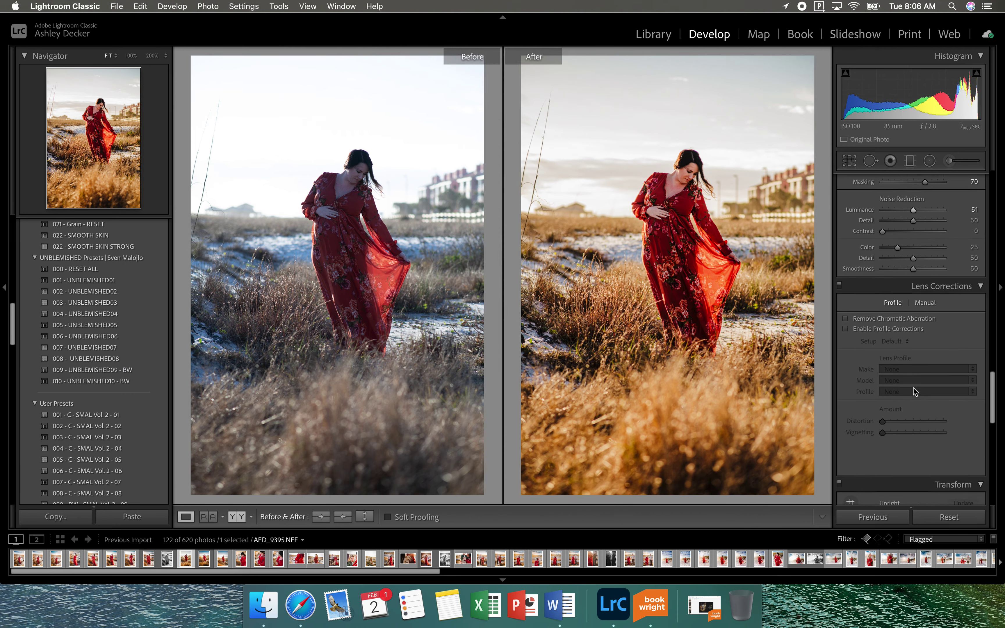
pyautogui.click(846, 305)
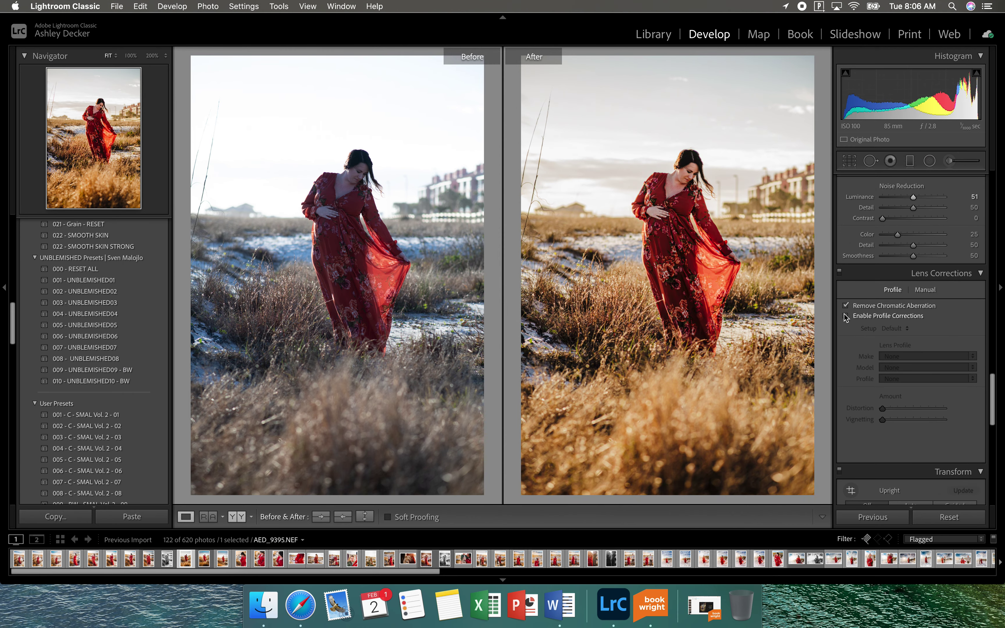
pyautogui.click(845, 316)
pyautogui.scroll(-4, 900, 316)
pyautogui.scroll(-6, 899, 315)
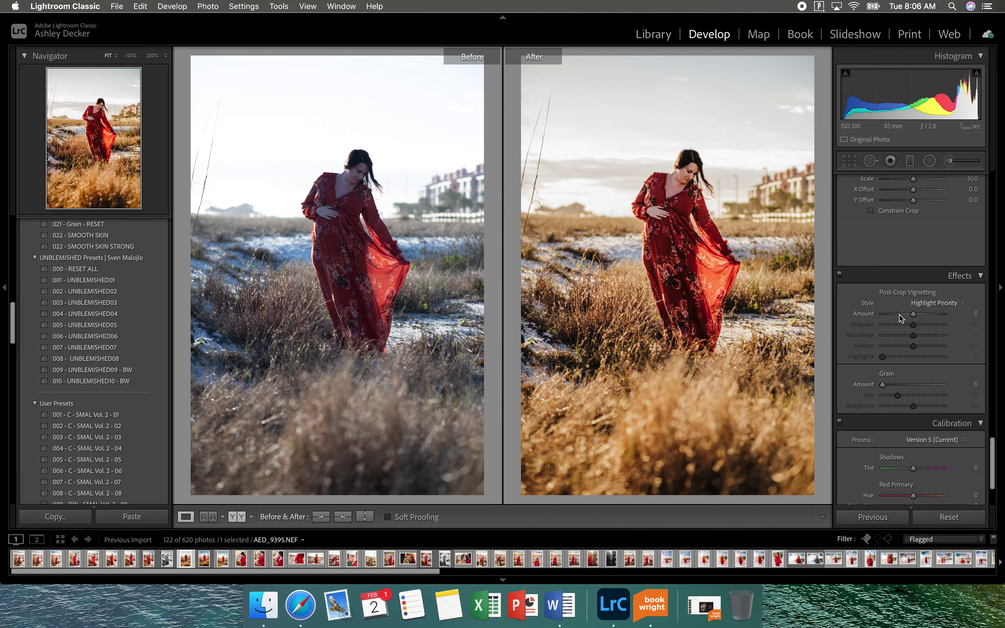
pyautogui.scroll(20, 899, 314)
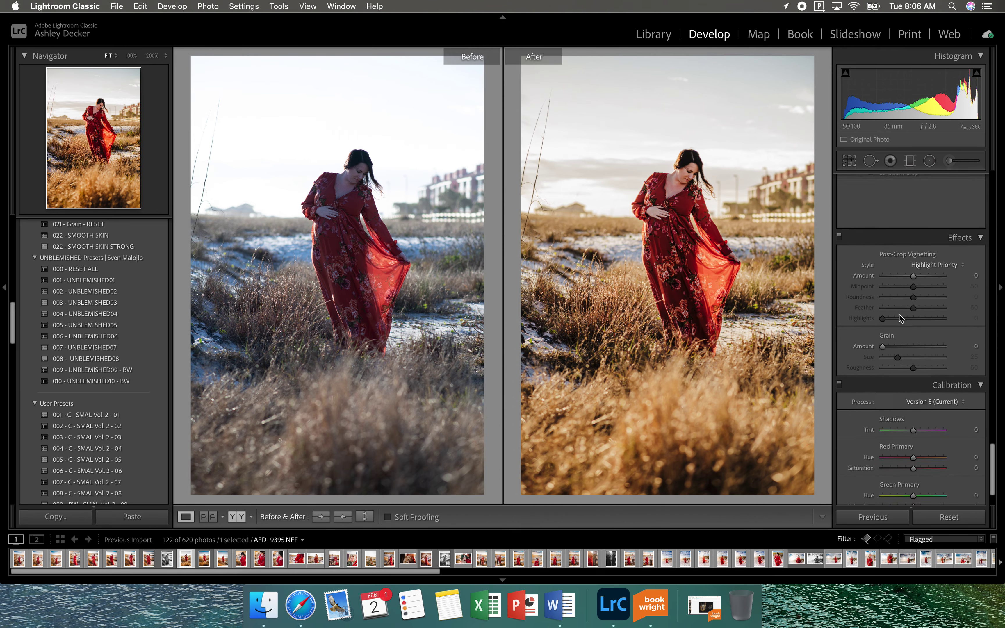
pyautogui.scroll(10, 899, 315)
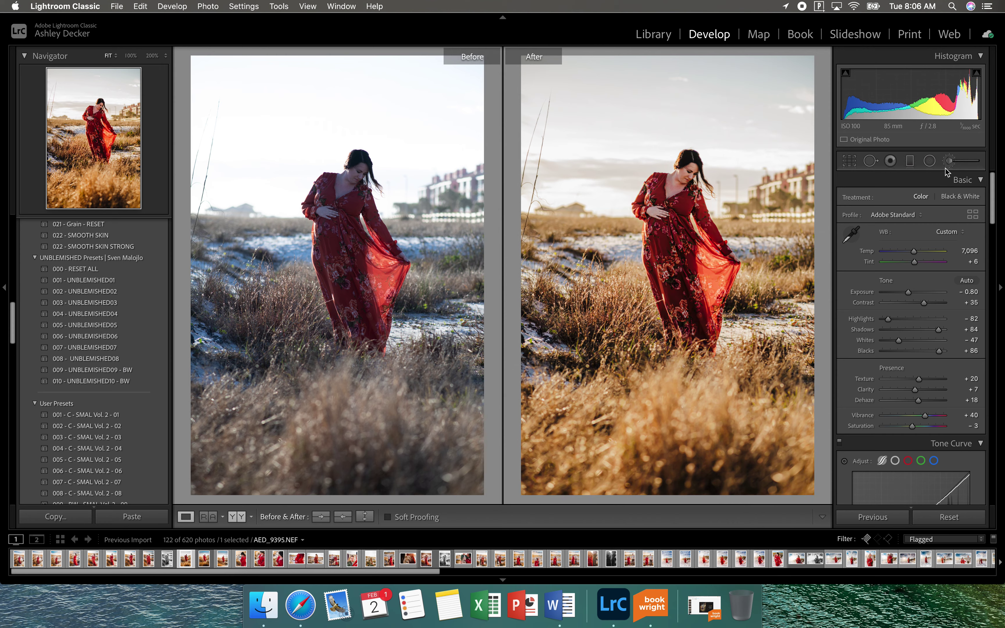
pyautogui.click(913, 163)
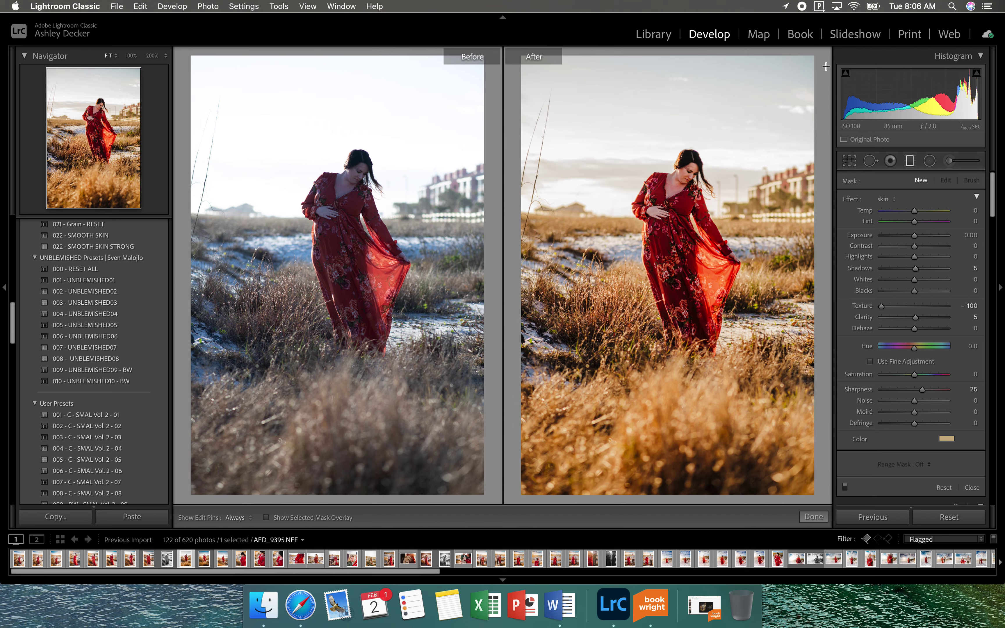
# Darken the top-right sky with a Burn (Darken) gradient at lowered exposure
pyautogui.moveTo(811, 55); pyautogui.dragTo(714, 214)
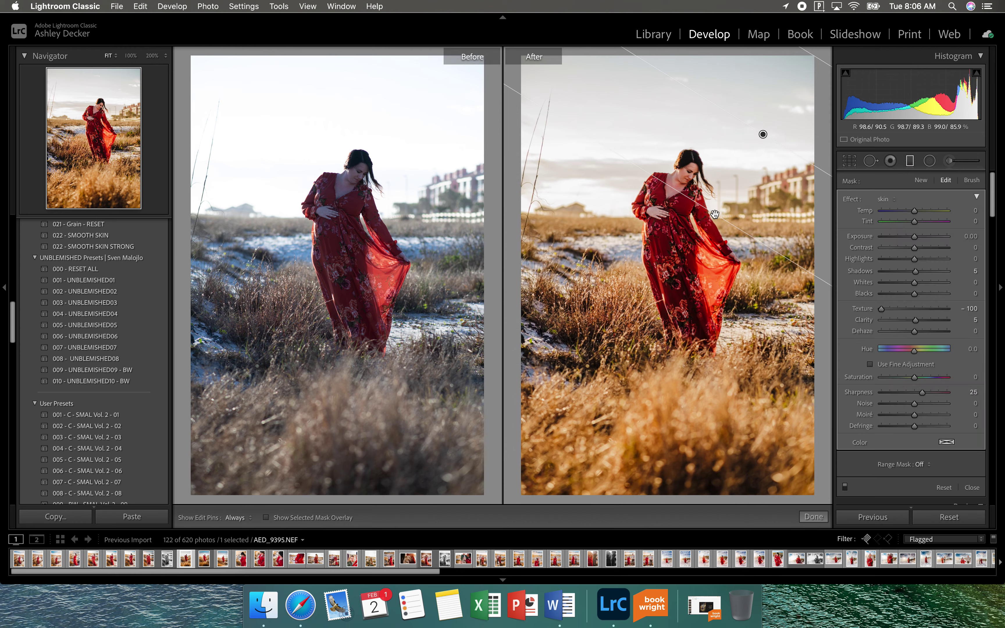
pyautogui.click(887, 199)
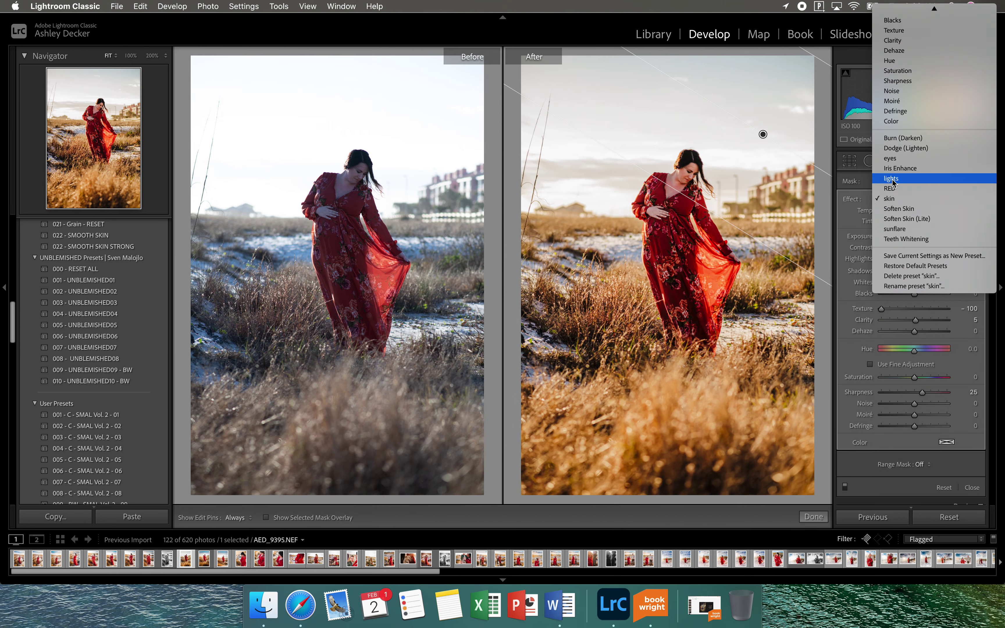
pyautogui.click(893, 139)
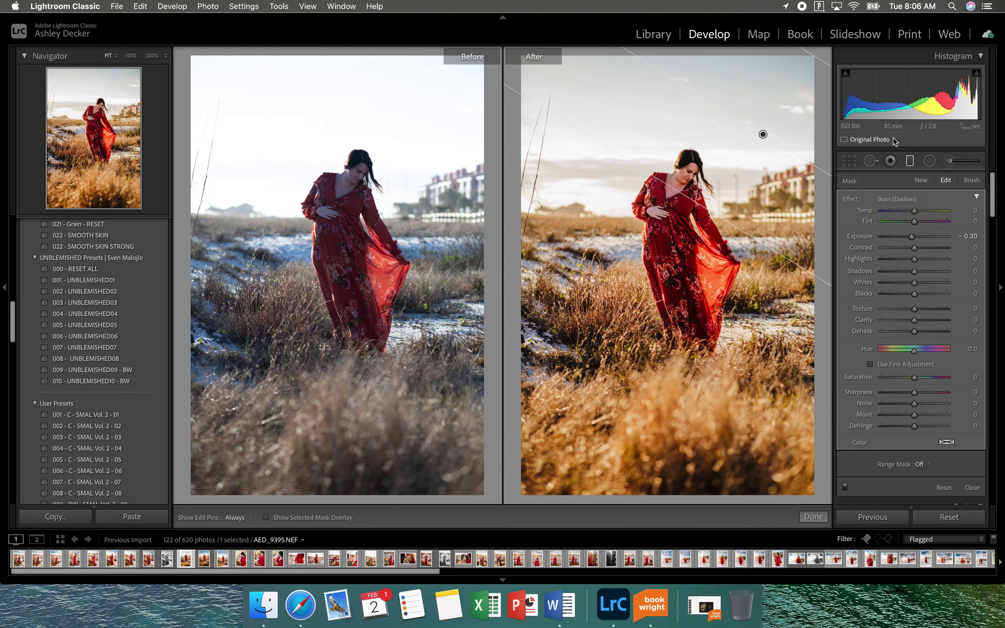
pyautogui.click(899, 237)
pyautogui.moveTo(900, 237); pyautogui.dragTo(903, 210)
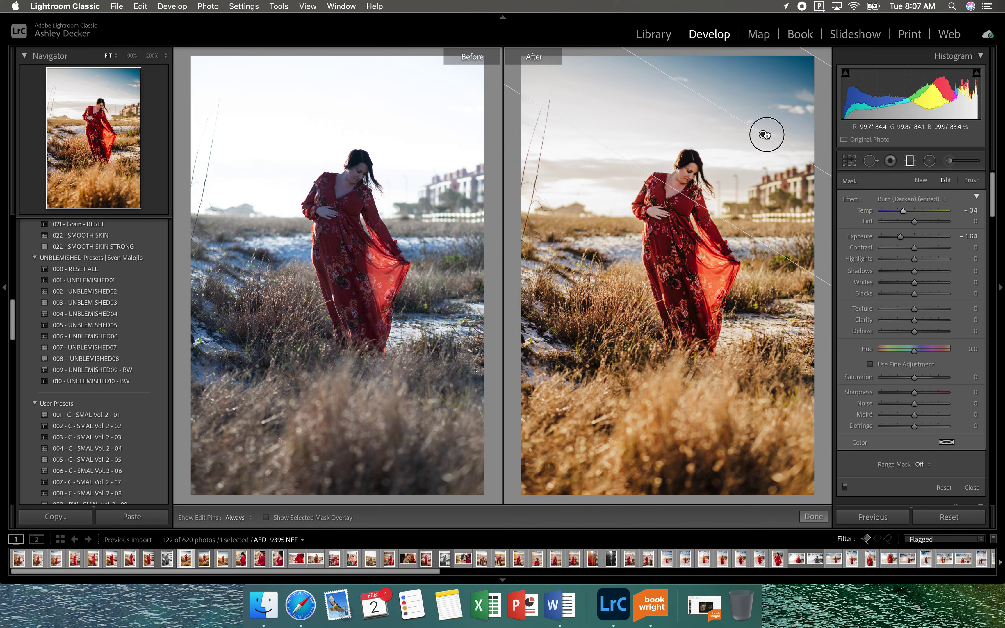
pyautogui.moveTo(764, 134)
pyautogui.mouseDown()
pyautogui.moveTo(758, 152)
pyautogui.moveTo(771, 137)
pyautogui.mouseUp()
# Add a second sky gradient with slightly lighter exposure and finish the gradients
pyautogui.moveTo(601, 49); pyautogui.dragTo(696, 160)
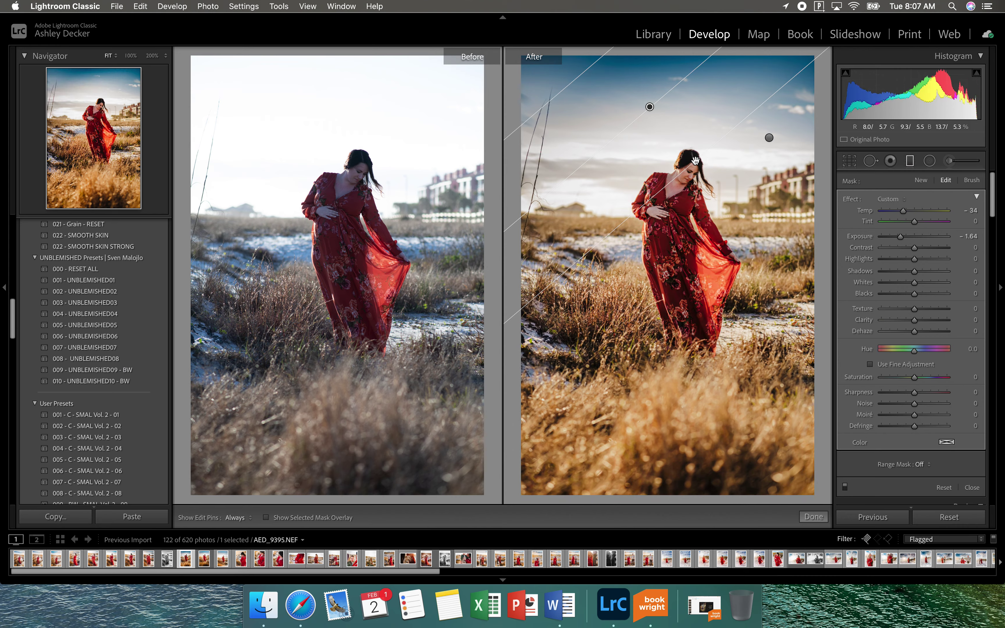
pyautogui.moveTo(901, 237); pyautogui.dragTo(906, 241)
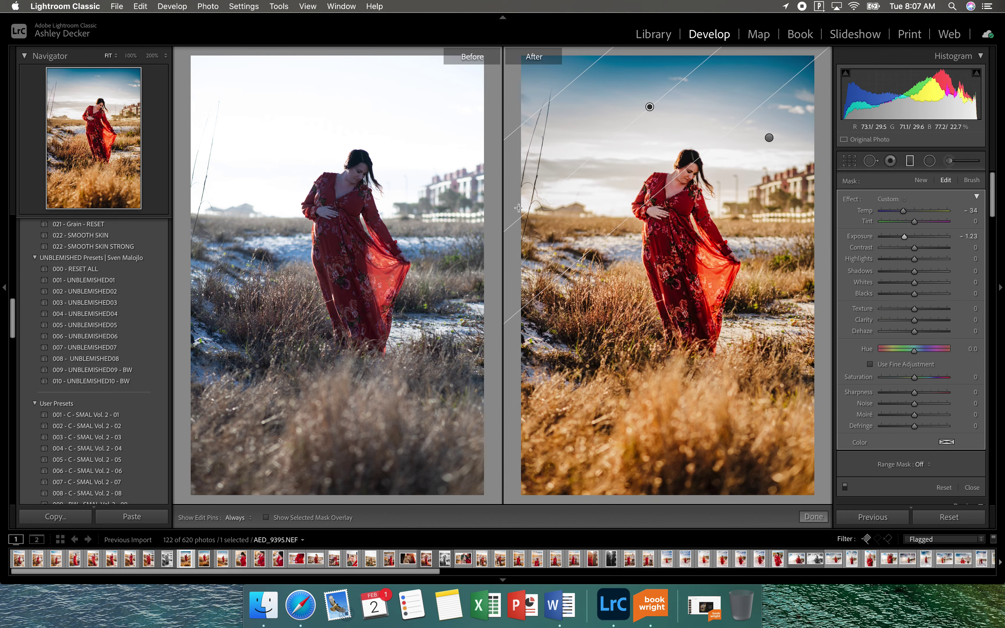
pyautogui.click(814, 517)
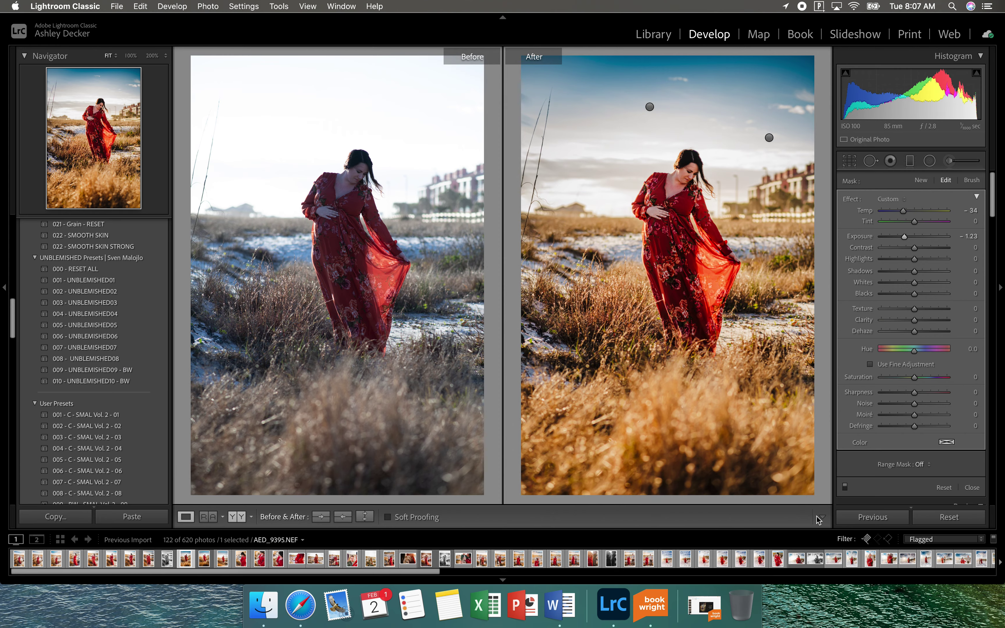
pyautogui.click(929, 163)
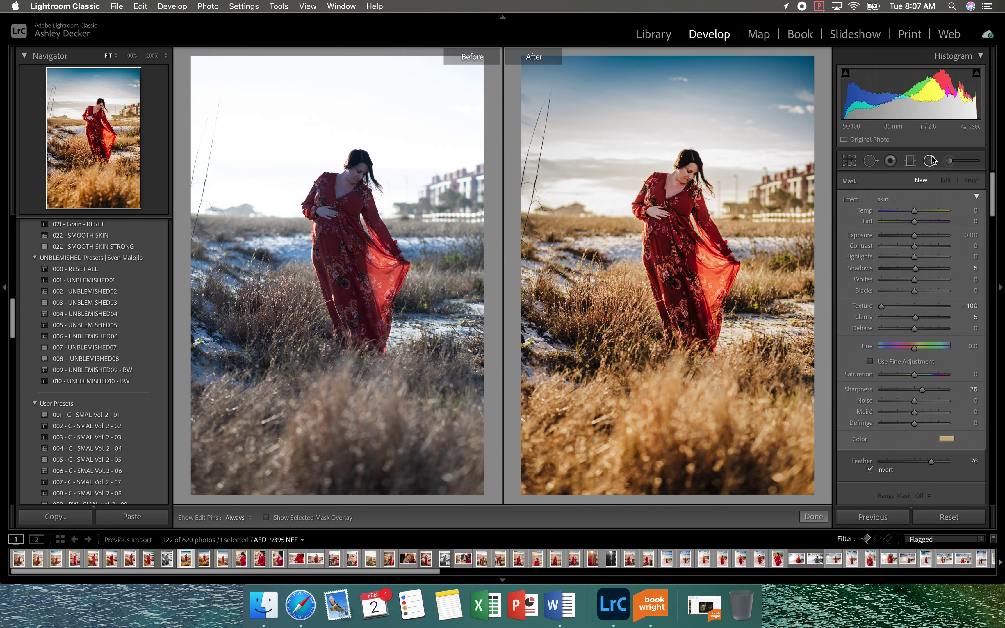
# Place a sunflare radial glow (Temp 25, Exposure 0.25, Feather 76) on the horizon left of her
pyautogui.click(887, 199)
pyautogui.click(896, 229)
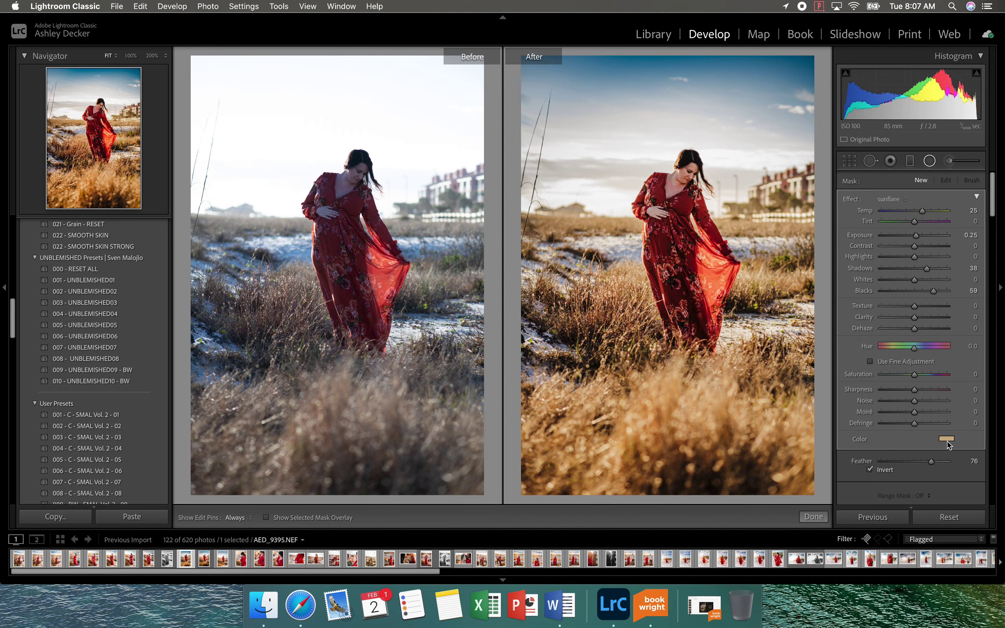
pyautogui.moveTo(577, 167)
pyautogui.mouseDown()
pyautogui.moveTo(616, 230)
pyautogui.moveTo(566, 214)
pyautogui.mouseUp()
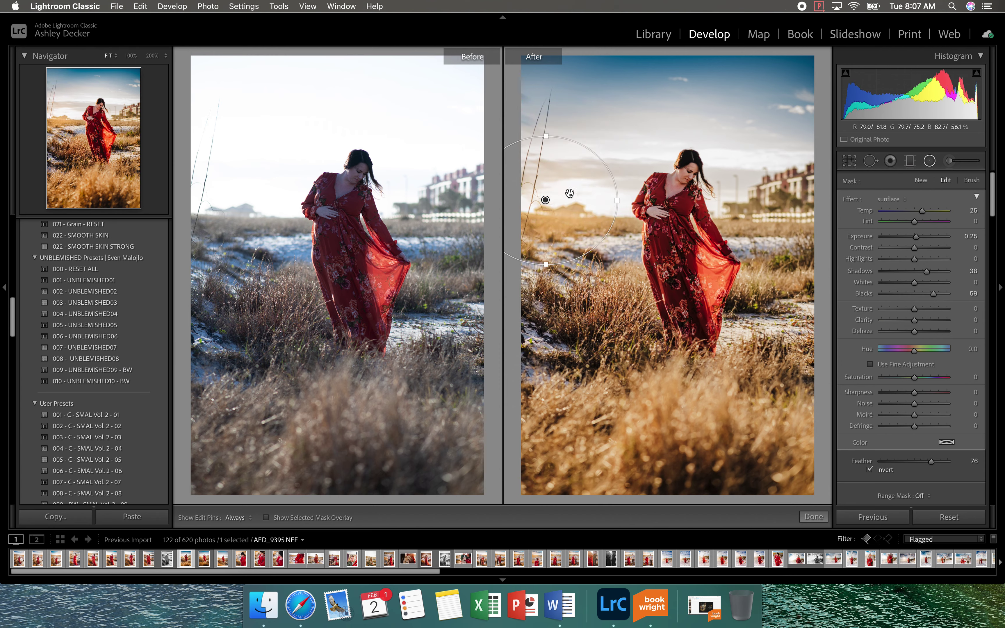
pyautogui.moveTo(620, 145)
pyautogui.mouseDown()
pyautogui.moveTo(661, 189)
pyautogui.moveTo(625, 179)
pyautogui.moveTo(614, 231)
pyautogui.mouseUp()
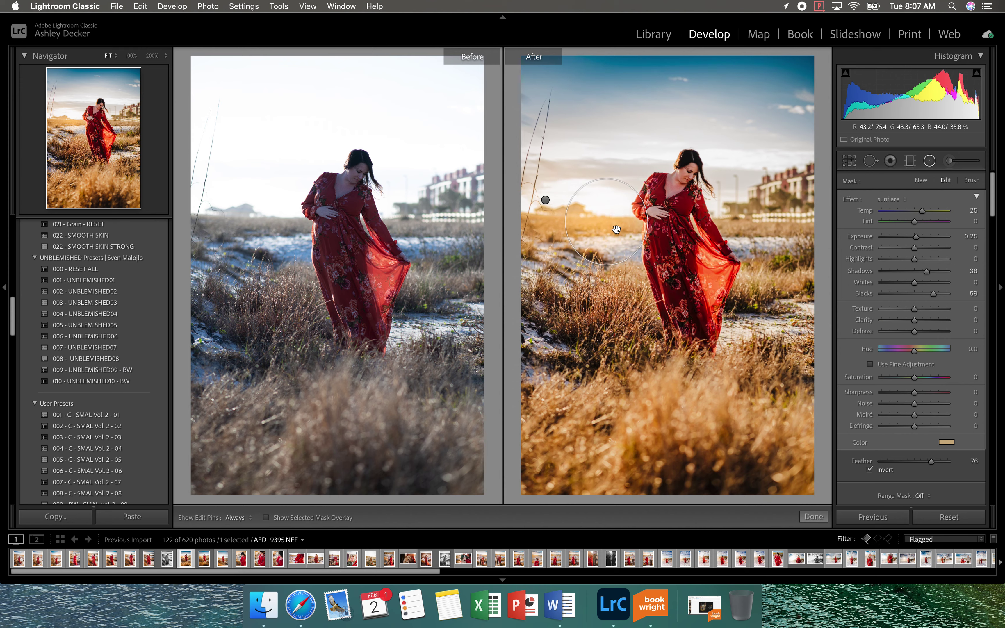
pyautogui.click(813, 516)
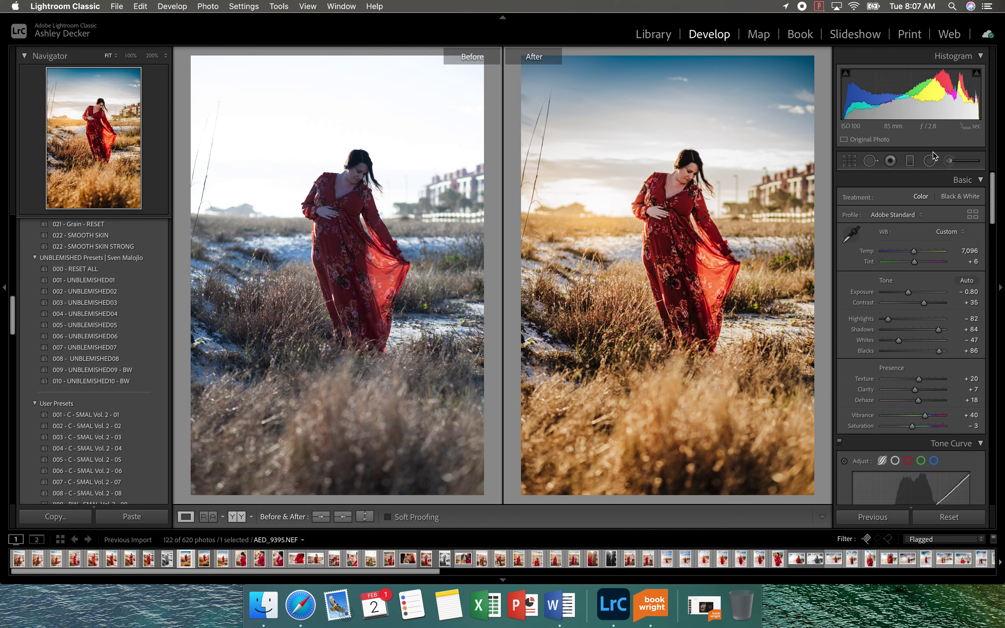
# Draw an oval Dodge (Lighten) radial over the woman down into the grass and raise highlights to 30
pyautogui.click(929, 161)
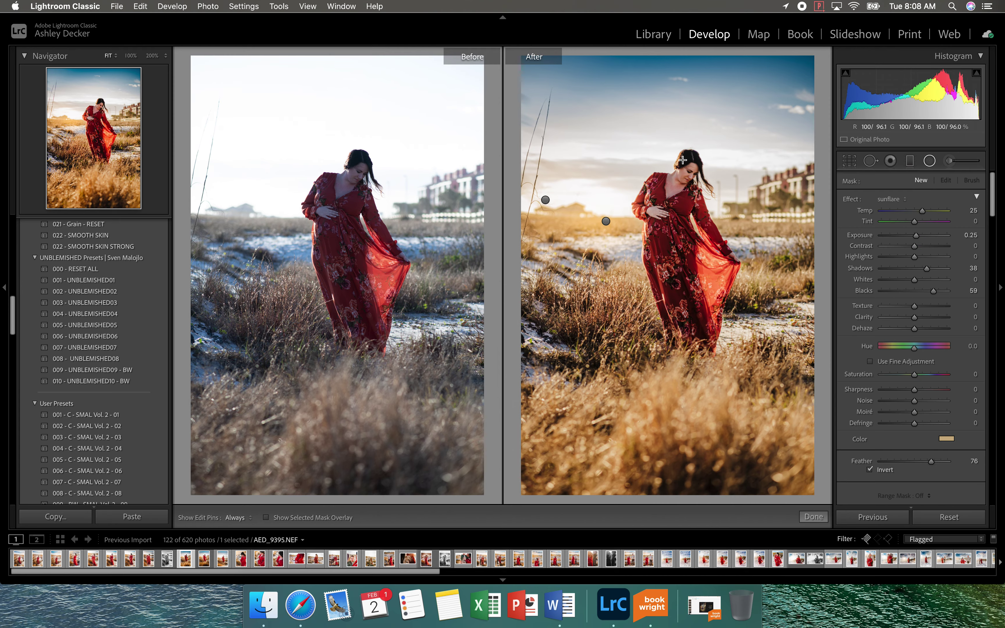
pyautogui.moveTo(674, 156); pyautogui.dragTo(760, 328)
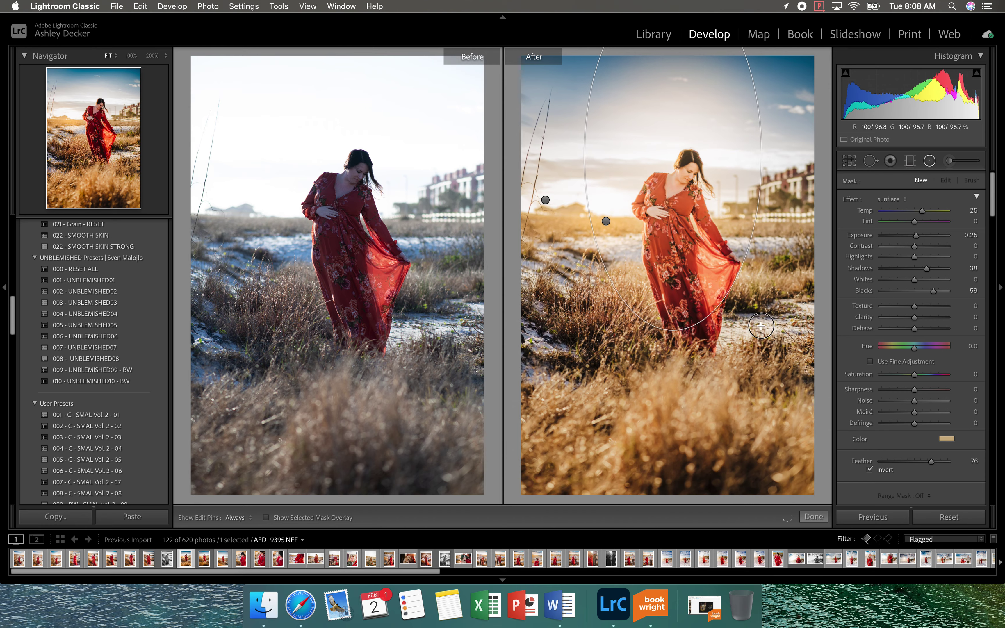
pyautogui.moveTo(676, 165); pyautogui.dragTo(685, 261)
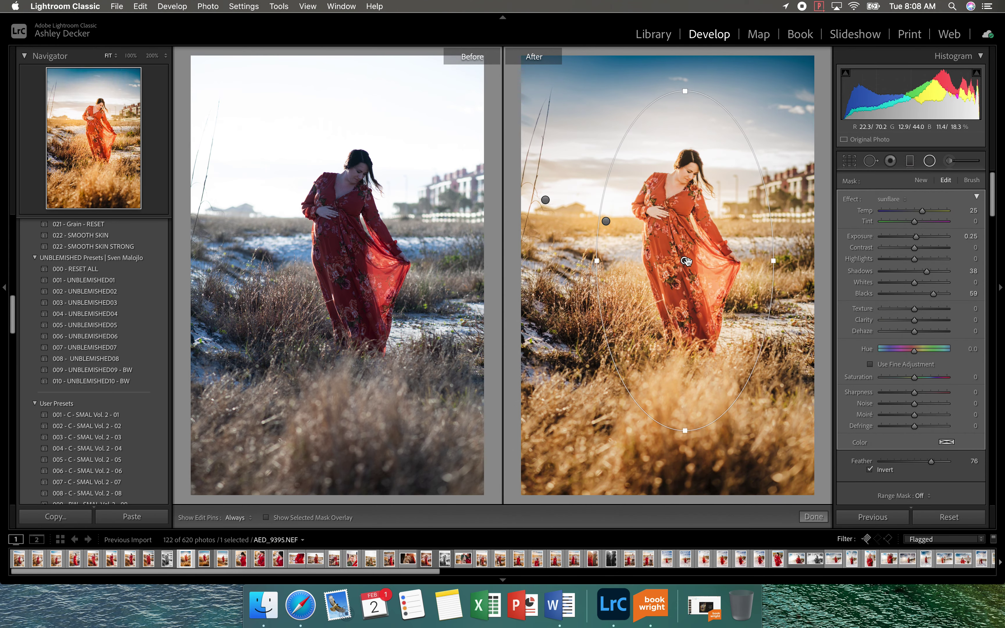
pyautogui.click(896, 201)
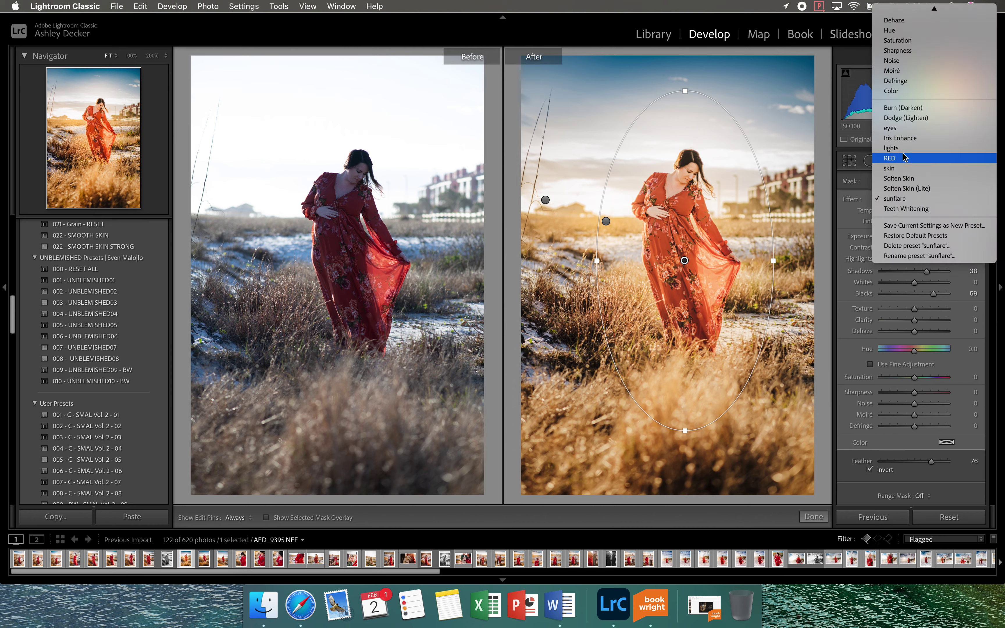
pyautogui.click(907, 118)
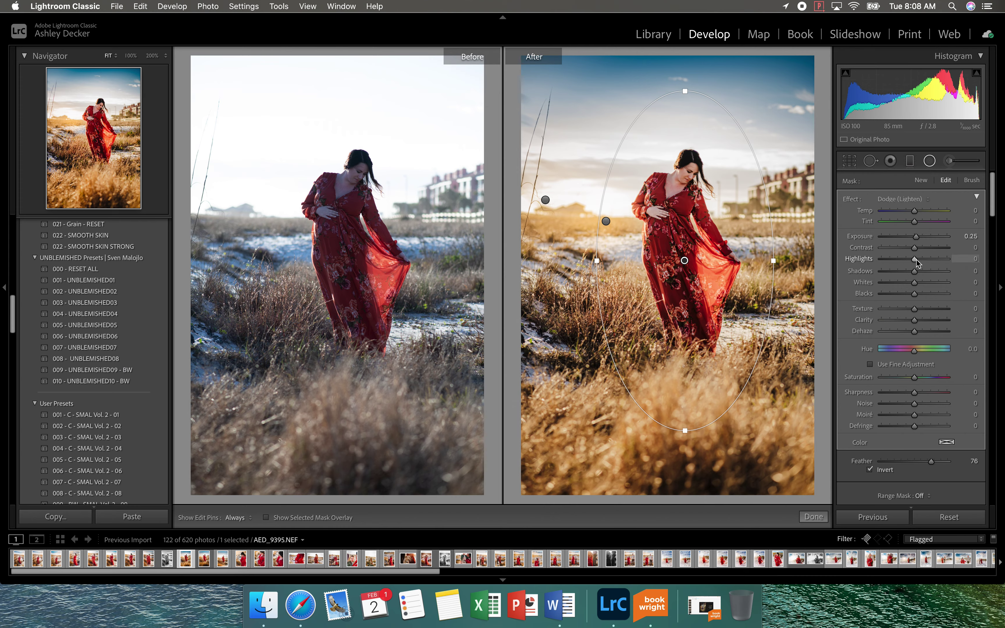
pyautogui.moveTo(916, 260); pyautogui.dragTo(927, 262)
# Give the oval shadows 44, whites 15, texture 15 and saturation 9, then finish it
pyautogui.moveTo(916, 274)
pyautogui.mouseDown()
pyautogui.moveTo(930, 274)
pyautogui.moveTo(907, 279)
pyautogui.moveTo(942, 282)
pyautogui.moveTo(910, 281)
pyautogui.moveTo(931, 283)
pyautogui.mouseUp()
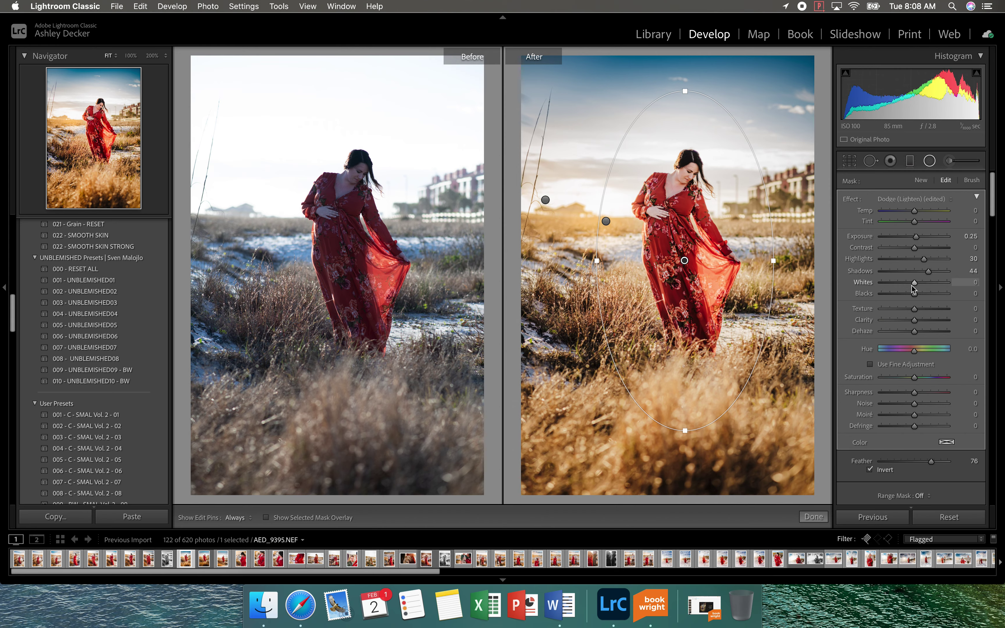
pyautogui.moveTo(915, 284); pyautogui.dragTo(920, 285)
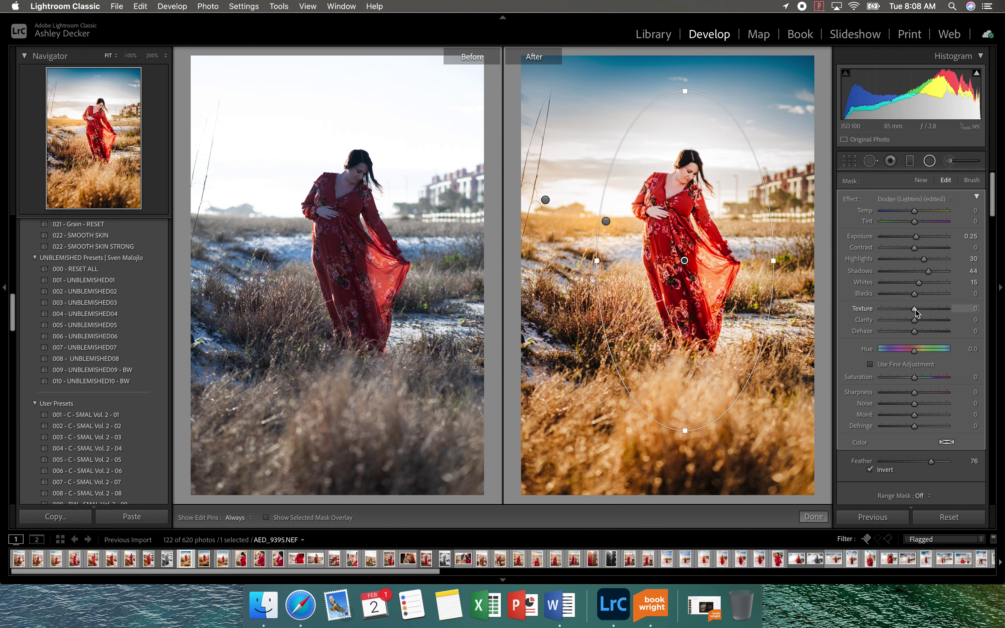
pyautogui.moveTo(917, 313); pyautogui.dragTo(919, 313)
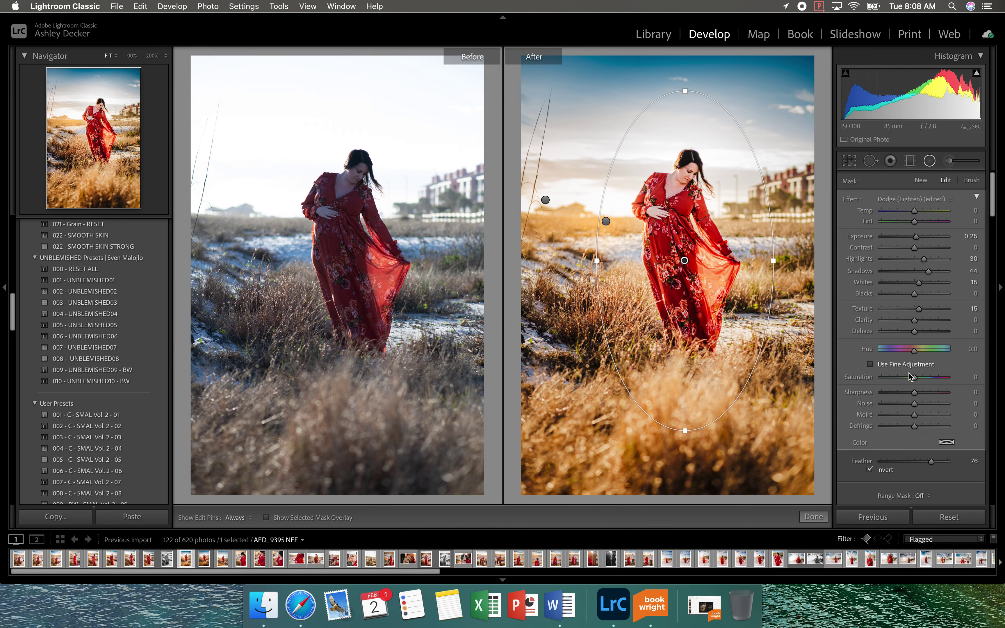
pyautogui.moveTo(916, 379); pyautogui.dragTo(919, 380)
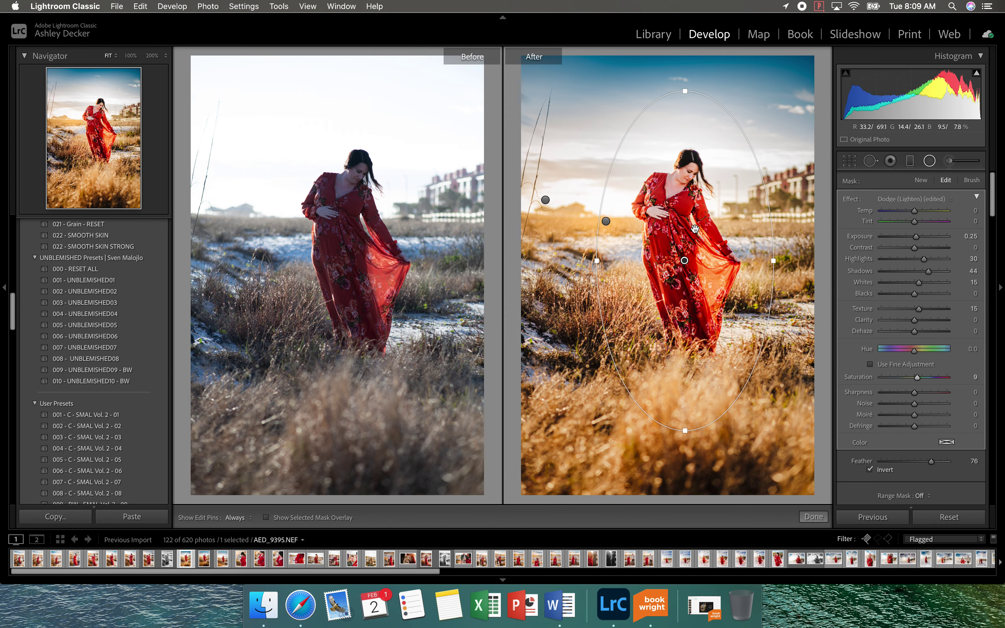
pyautogui.click(813, 516)
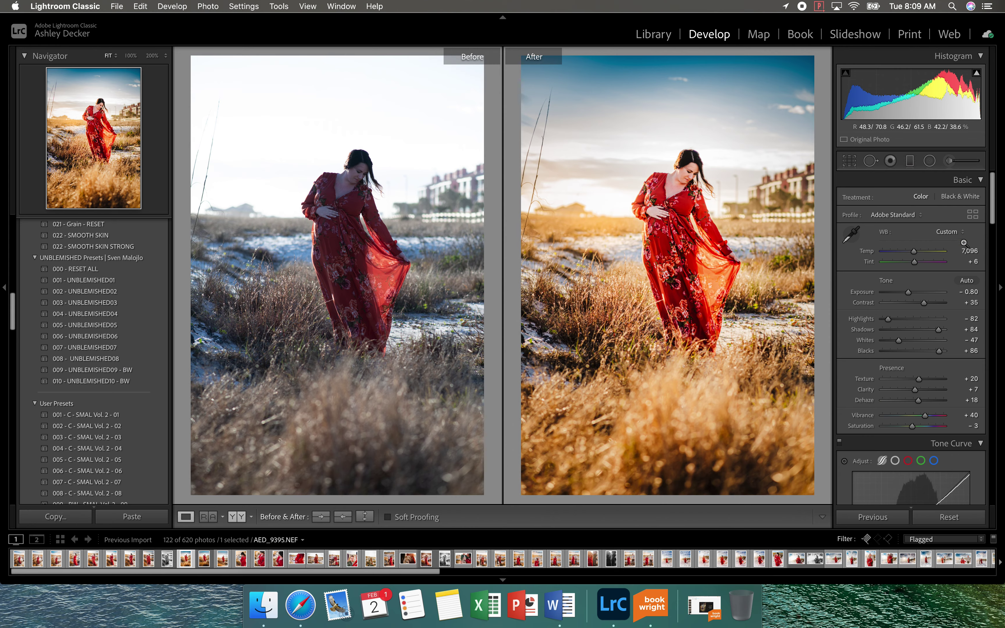
# Darken the bottom grass with a Burn (Darken) gradient at exposure -1.61, then draw a diagonal second gradient
pyautogui.click(910, 160)
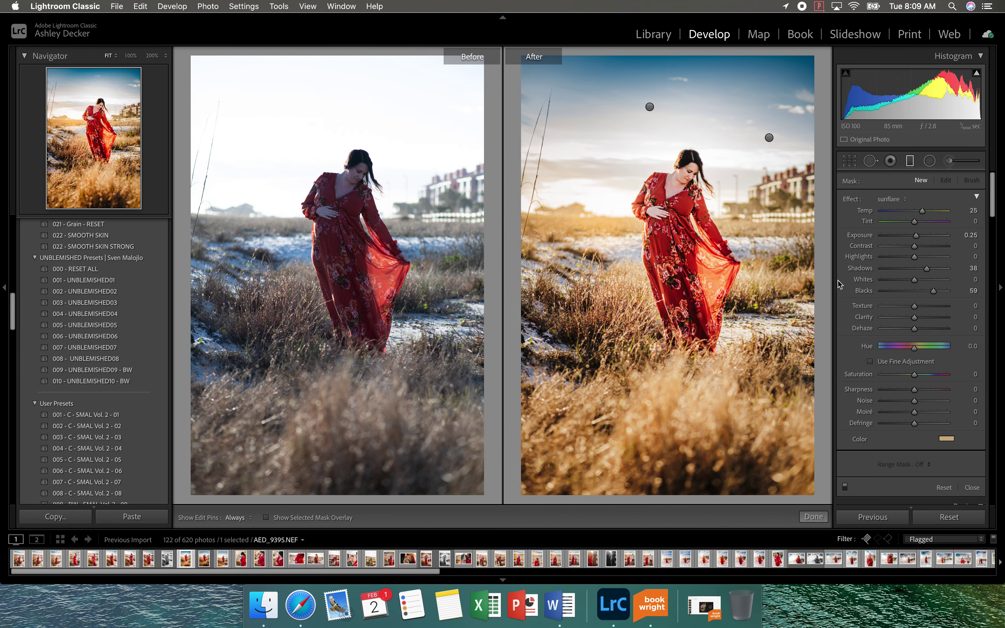
pyautogui.click(892, 200)
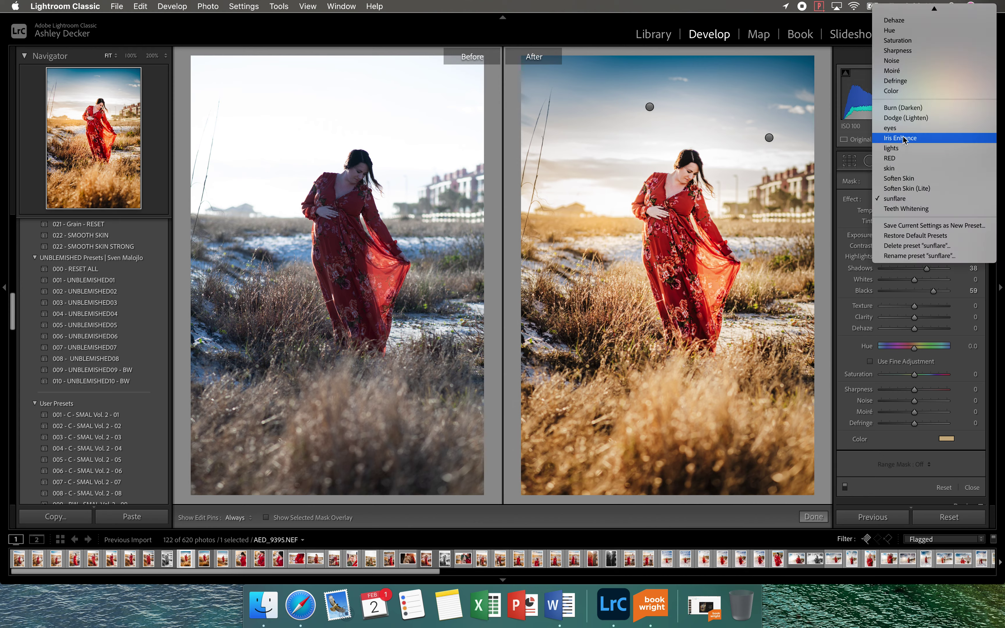
pyautogui.click(899, 108)
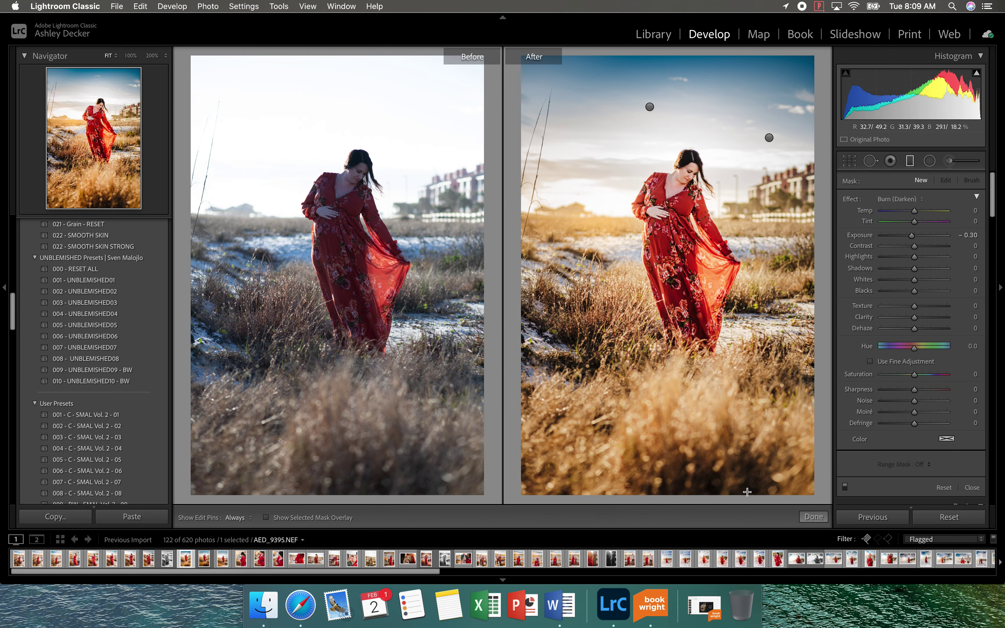
pyautogui.moveTo(751, 505); pyautogui.dragTo(687, 319)
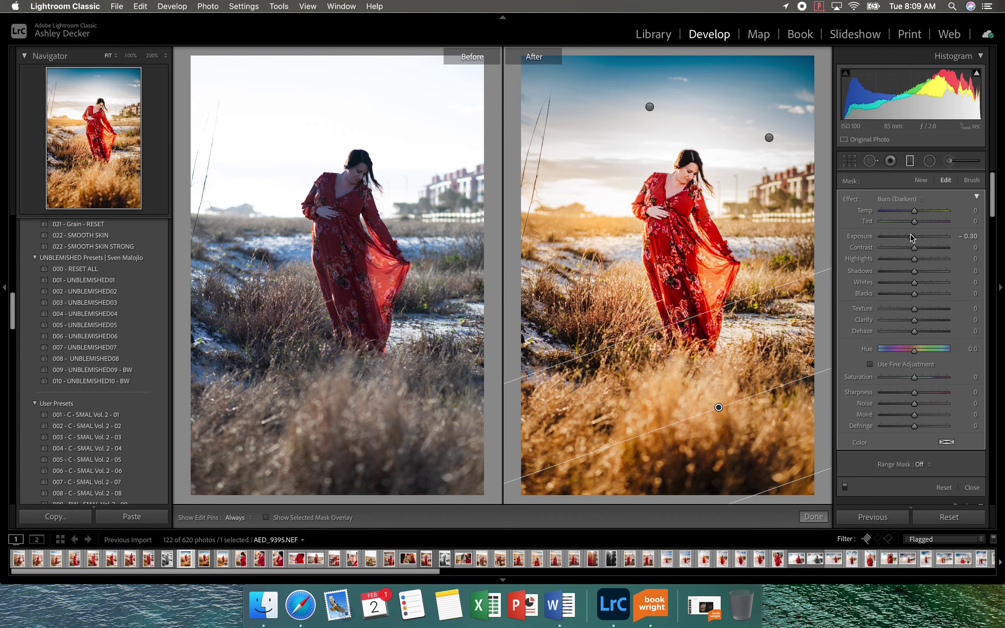
pyautogui.moveTo(911, 236); pyautogui.dragTo(902, 241)
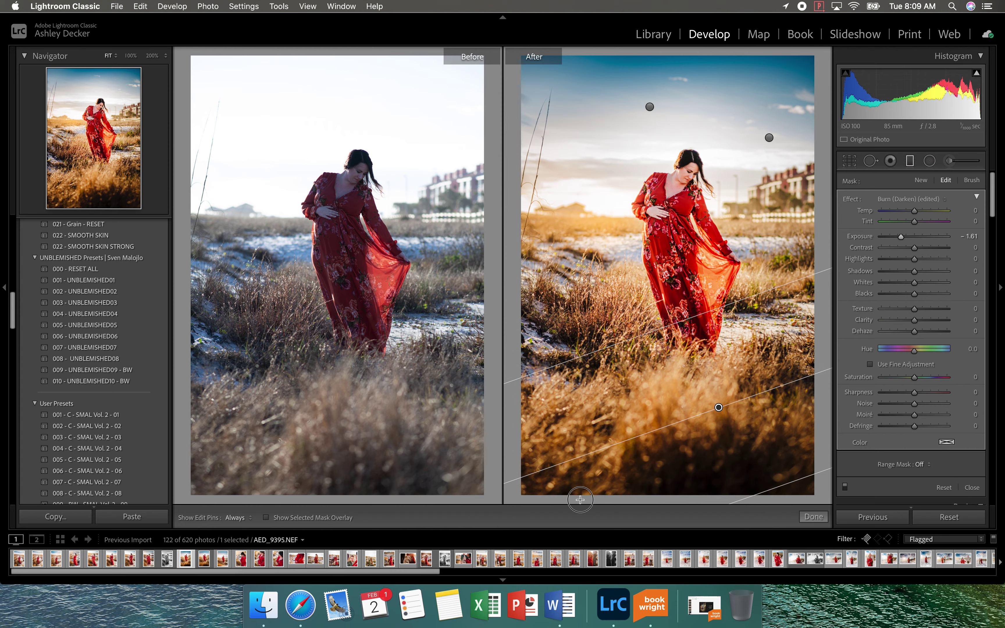
pyautogui.moveTo(583, 503); pyautogui.dragTo(738, 386)
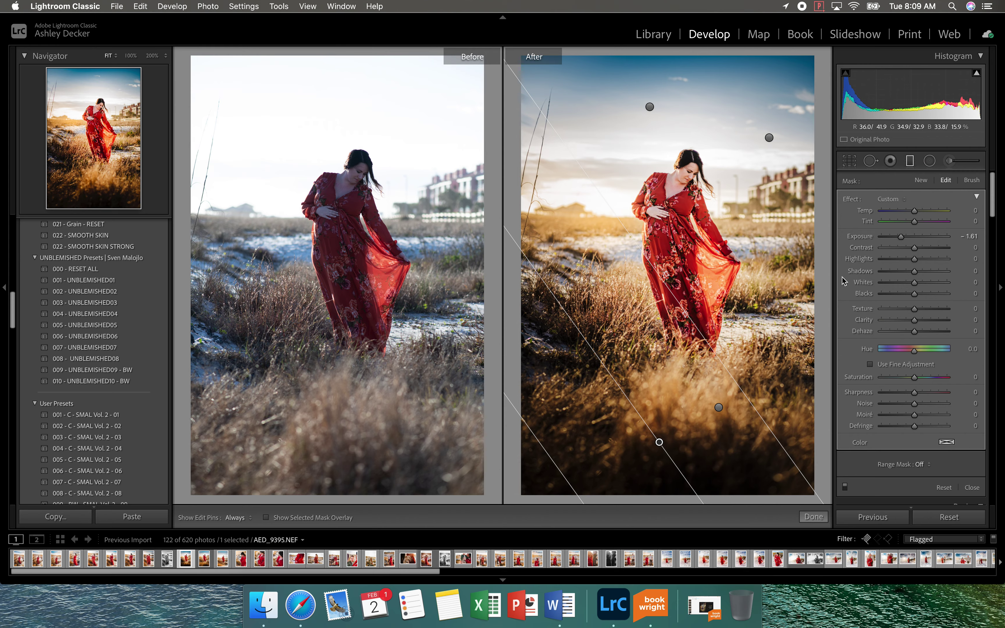
# Soften the diagonal gradient's darkening, warm it to Temp 33, and lift Blacks to 34
pyautogui.moveTo(900, 236); pyautogui.dragTo(914, 237)
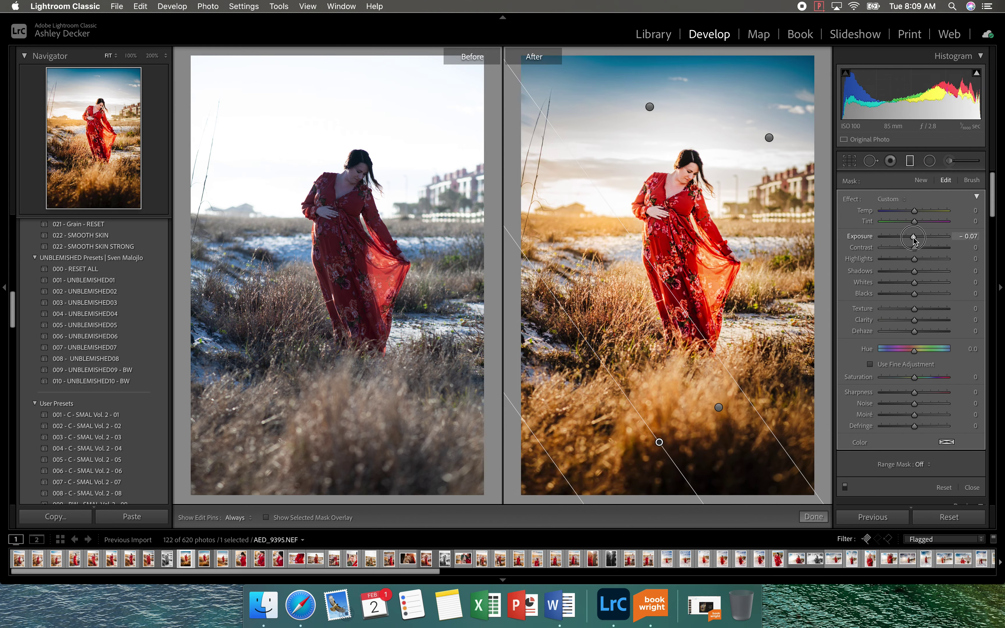
pyautogui.click(921, 211)
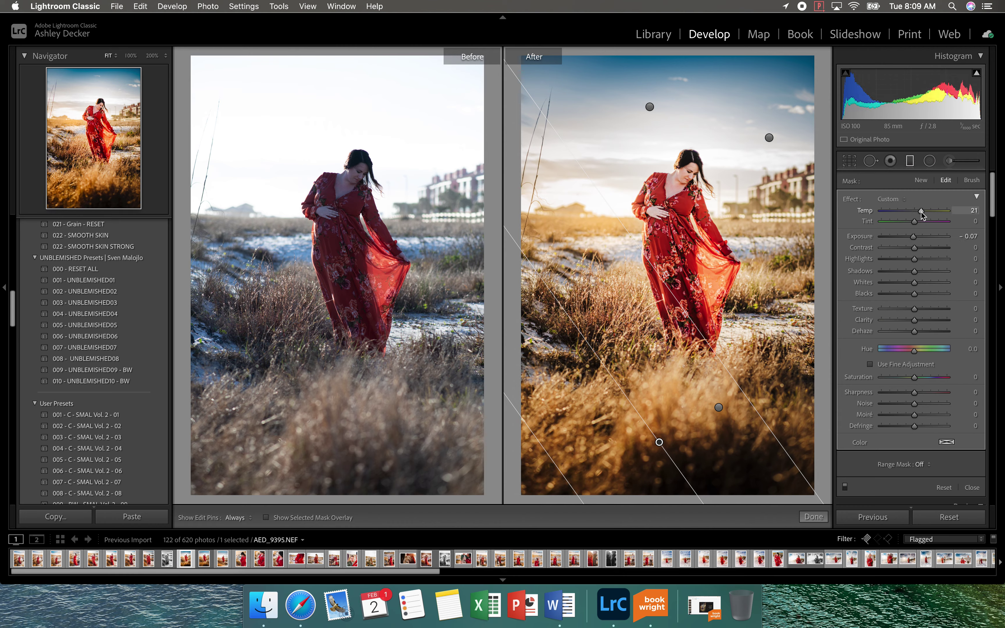
pyautogui.moveTo(921, 211); pyautogui.dragTo(924, 211)
pyautogui.moveTo(925, 213); pyautogui.dragTo(928, 216)
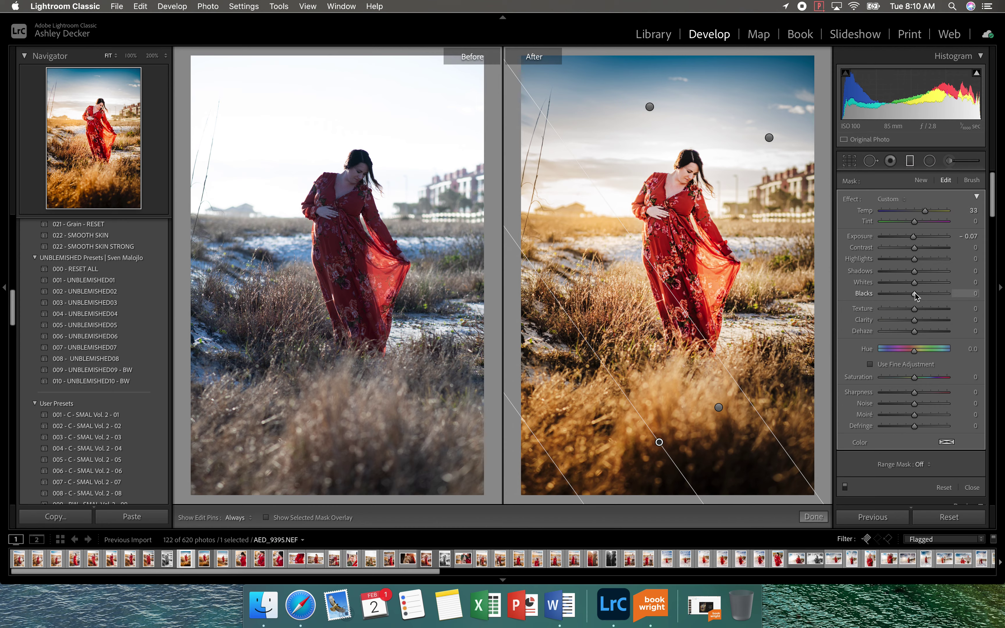
pyautogui.moveTo(914, 293)
pyautogui.mouseDown()
pyautogui.moveTo(936, 295)
pyautogui.moveTo(927, 297)
pyautogui.mouseUp()
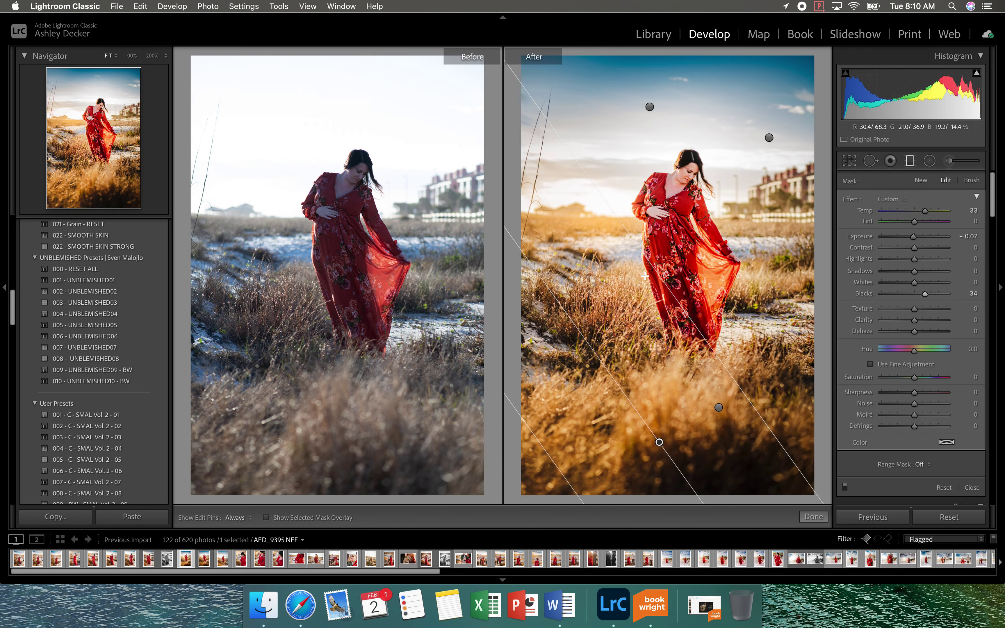
pyautogui.click(813, 517)
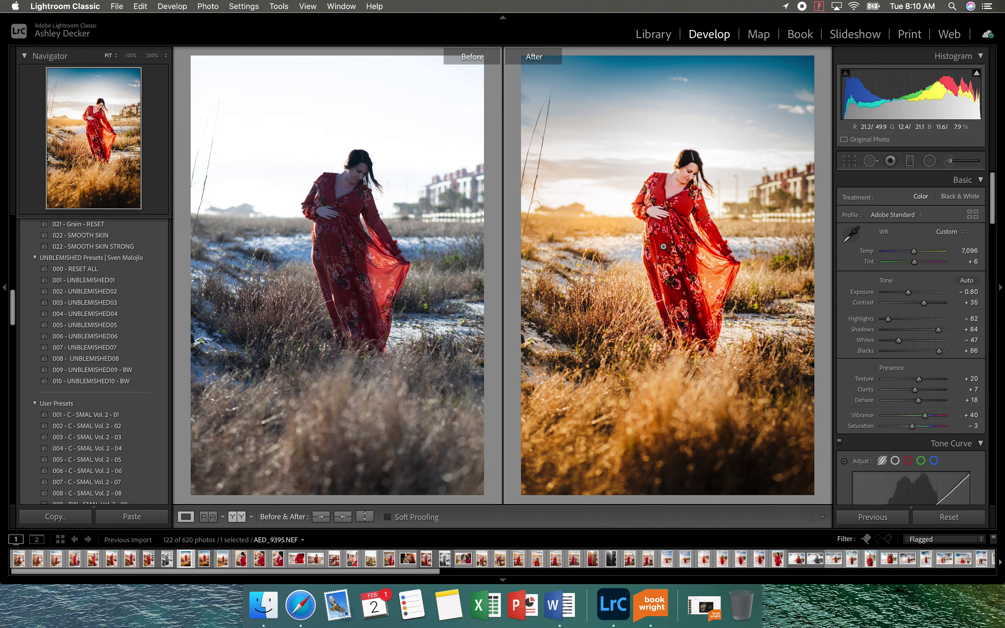
pyautogui.click(687, 174)
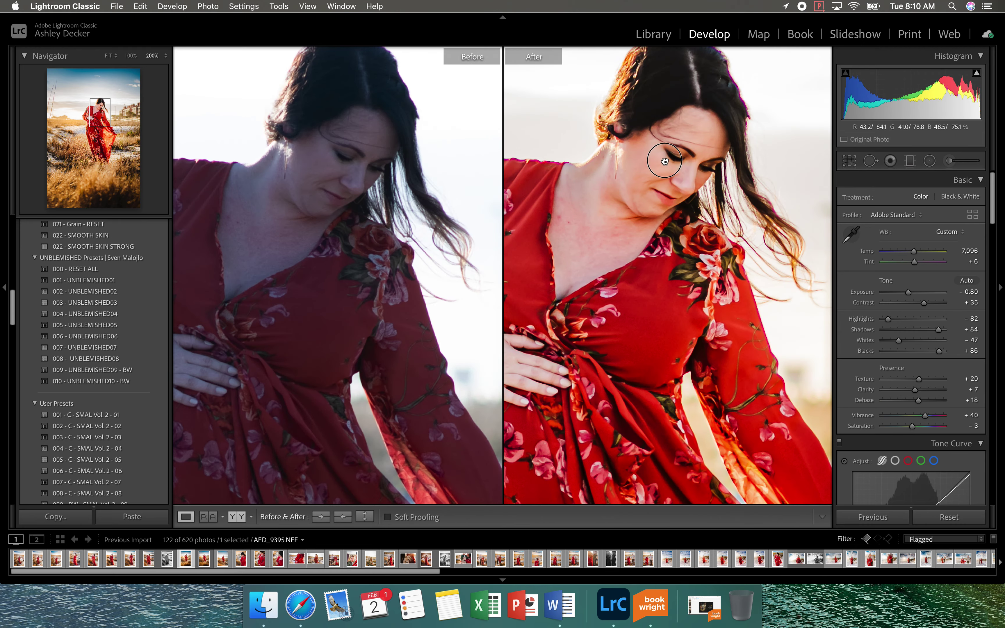
pyautogui.moveTo(668, 164); pyautogui.dragTo(694, 211)
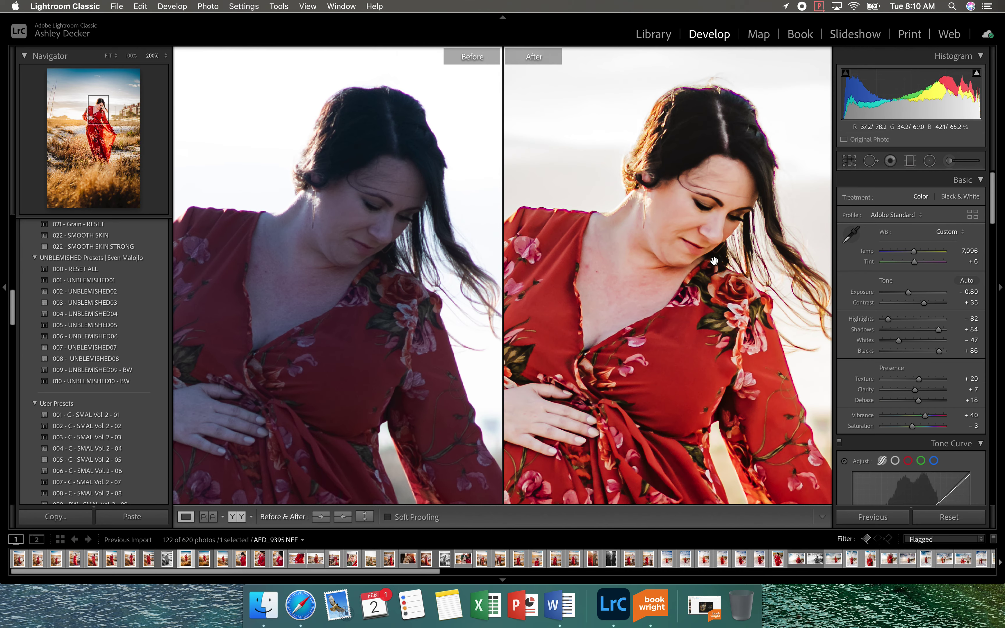
pyautogui.click(707, 406)
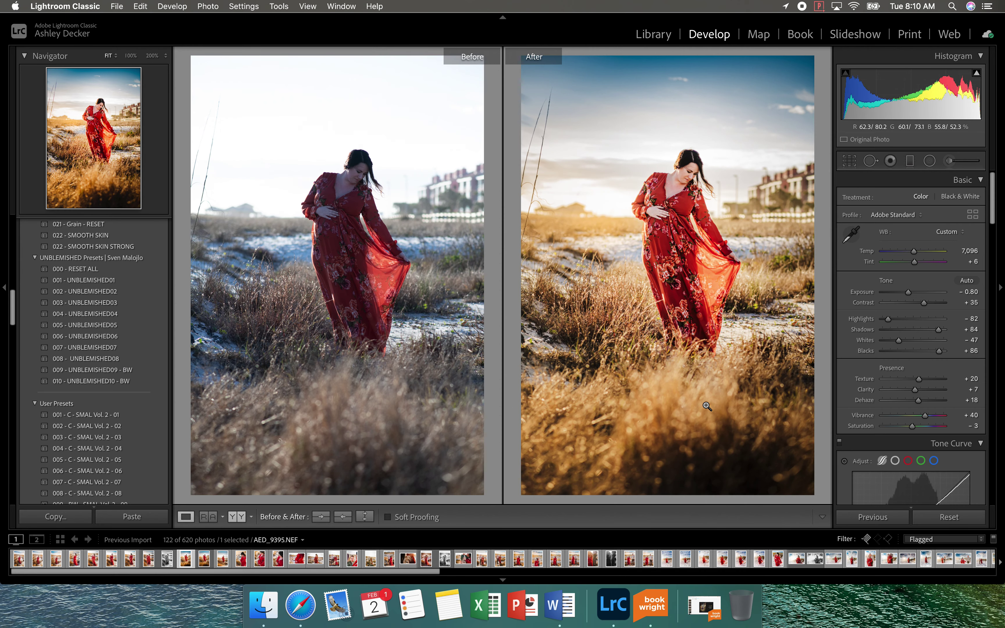